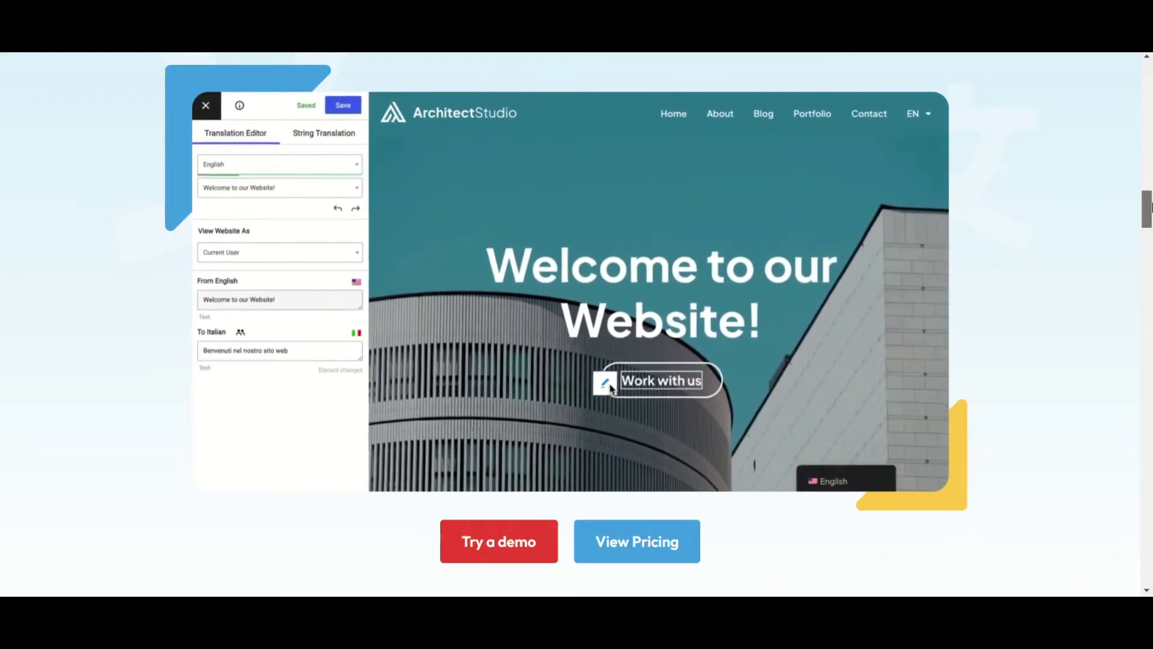
Step: Scroll the TranslatePress promo down to the English demo marketing site
left_click_drag(1148, 208, 1148, 273)
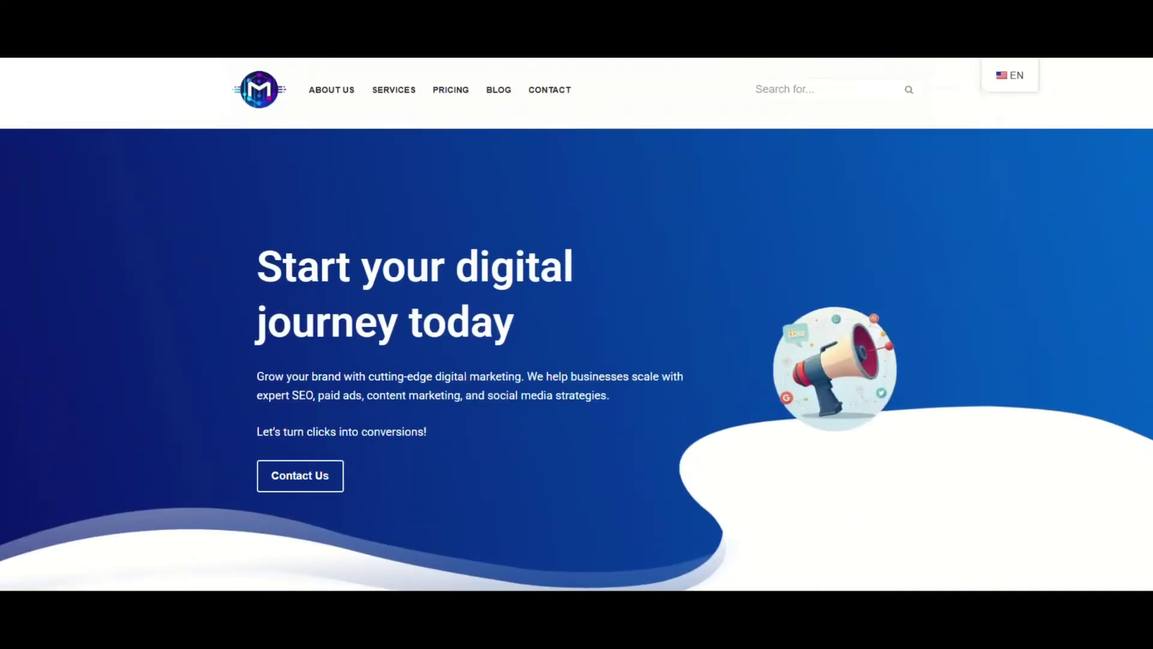
Step: Switch the demo site to French (FR) with the floating language switcher
left_click(1009, 75)
left_click(1003, 111)
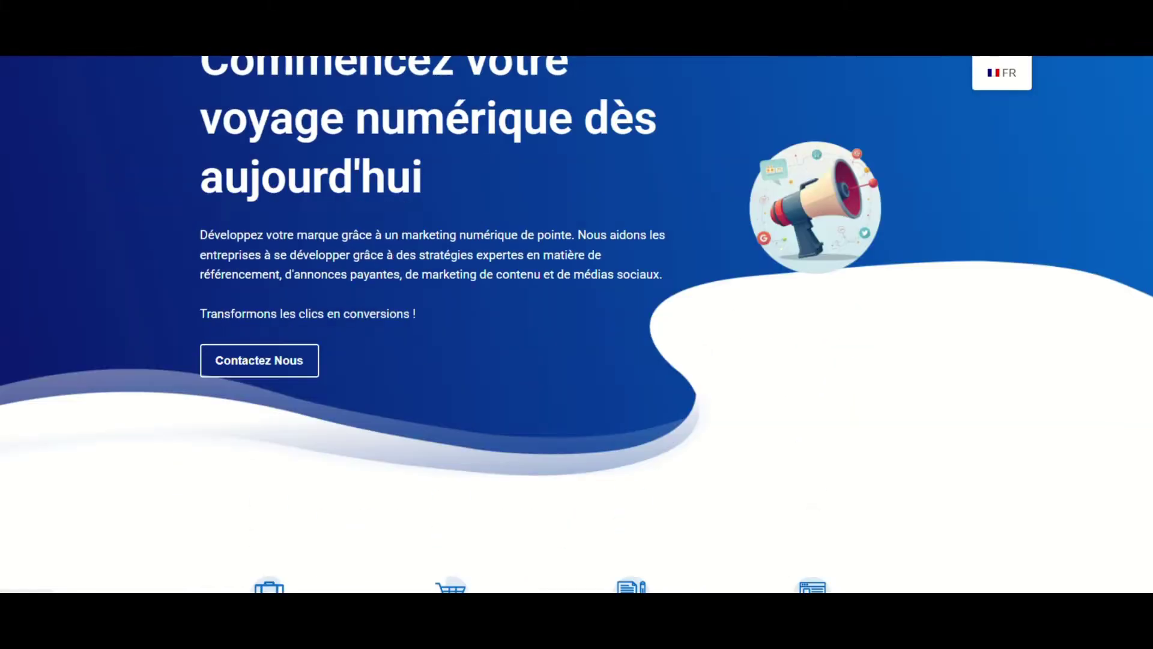
scroll(577, 324, "up", 4)
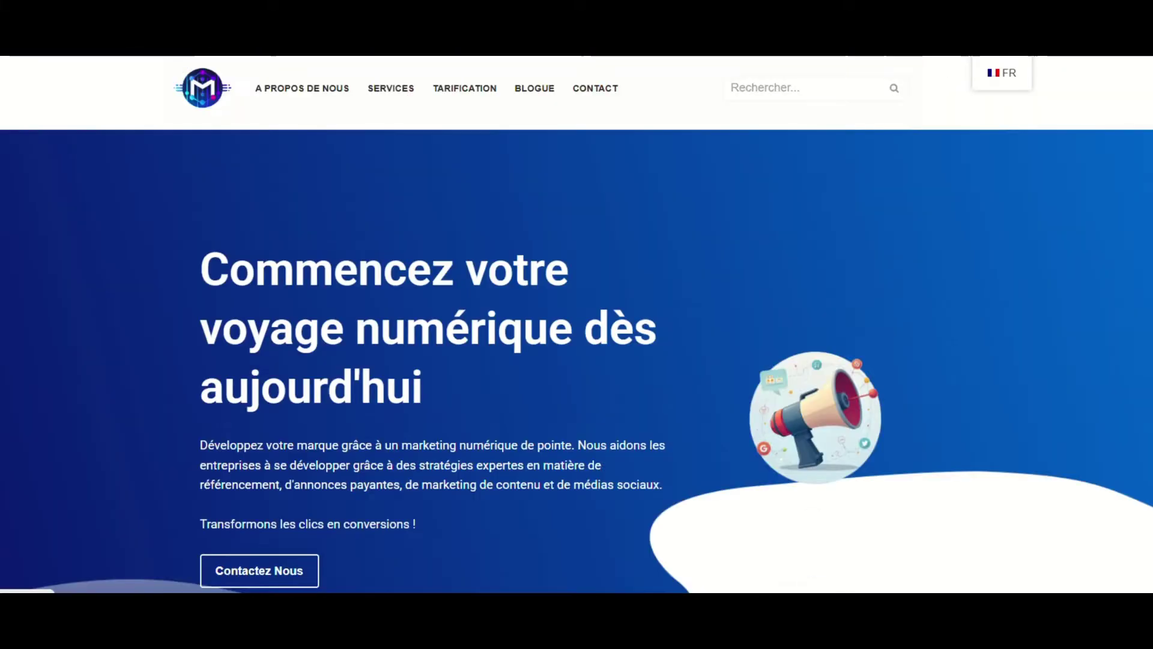
Step: Open the French BLOGUE page and scroll through its posts
left_click(538, 91)
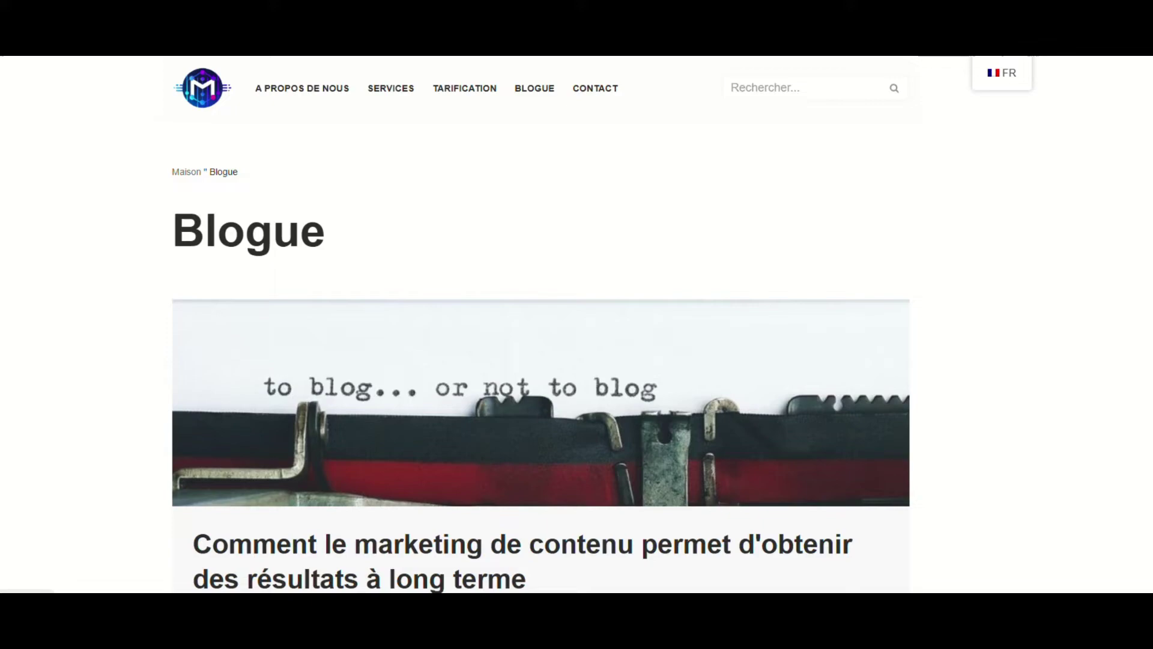
scroll(871, 118, "down", 2)
scroll(541, 324, "down", 3)
scroll(540, 324, "down", 4)
scroll(540, 325, "down", 4)
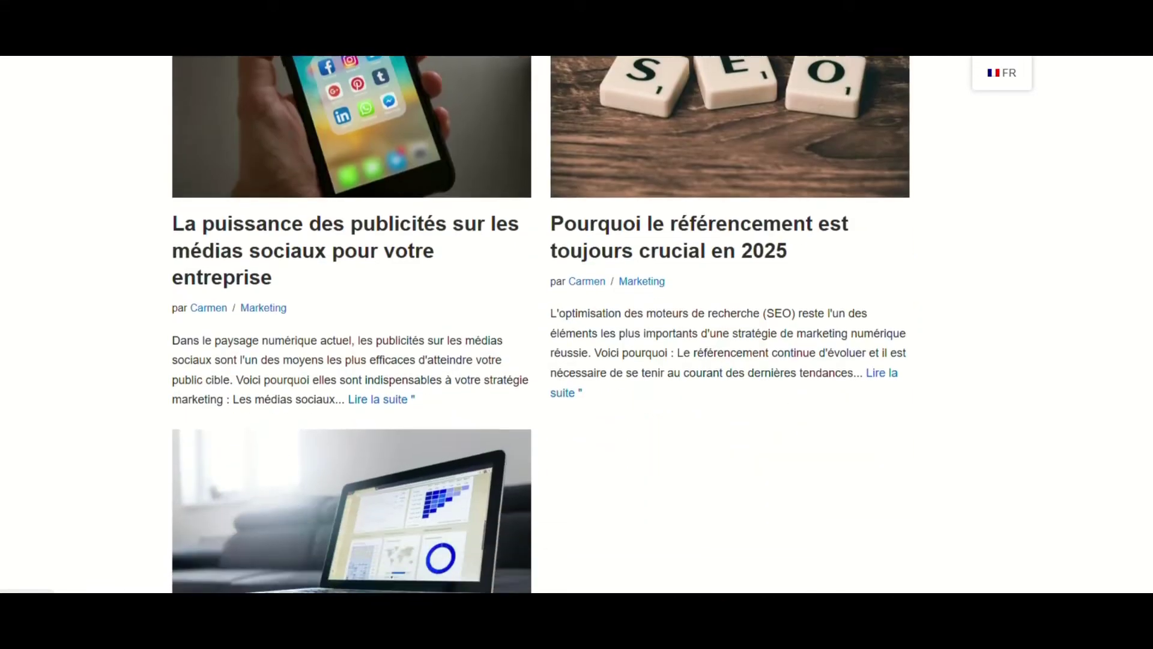
scroll(541, 324, "down", 4)
scroll(541, 325, "down", 3)
scroll(540, 325, "up", 3)
scroll(540, 324, "up", 10)
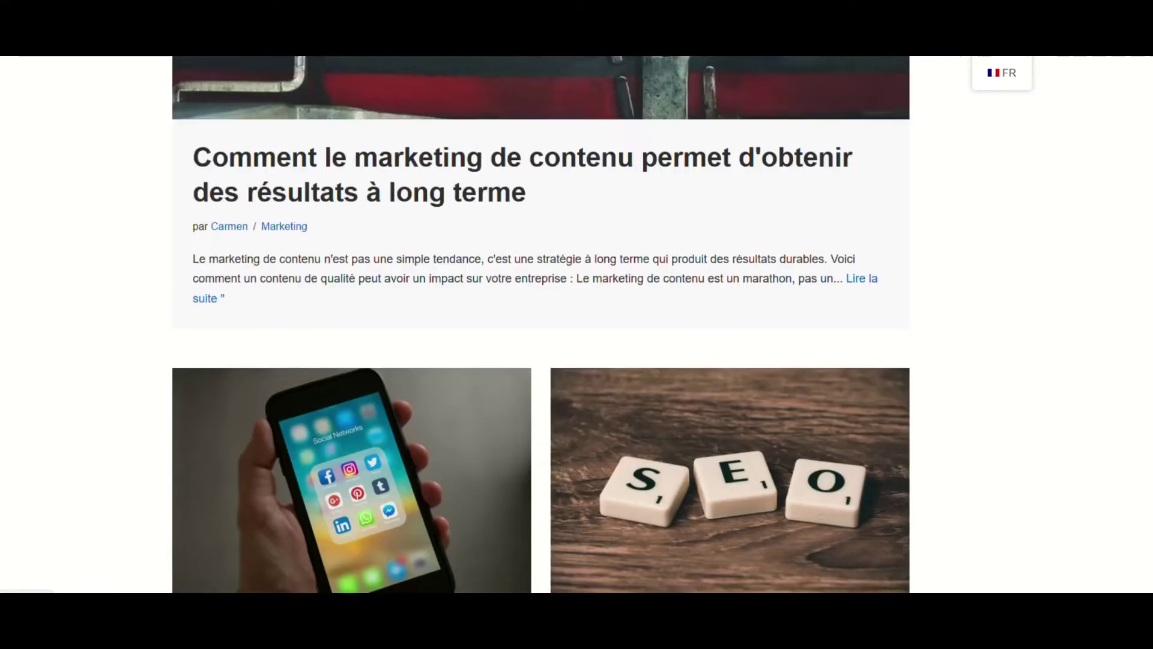
scroll(541, 324, "up", 5)
Step: Show the blog page in Spanish (ES) and scroll through it
mouse_move(1001, 73)
left_click(1004, 150)
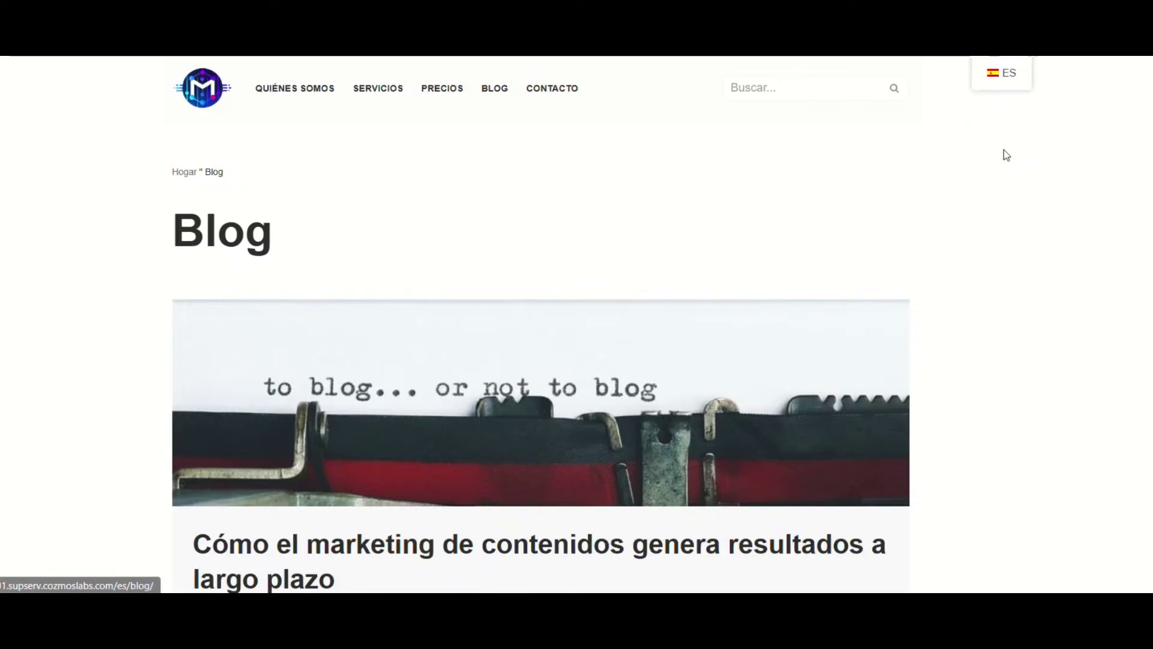
scroll(1003, 150, "down", 2)
scroll(1003, 149, "down", 3)
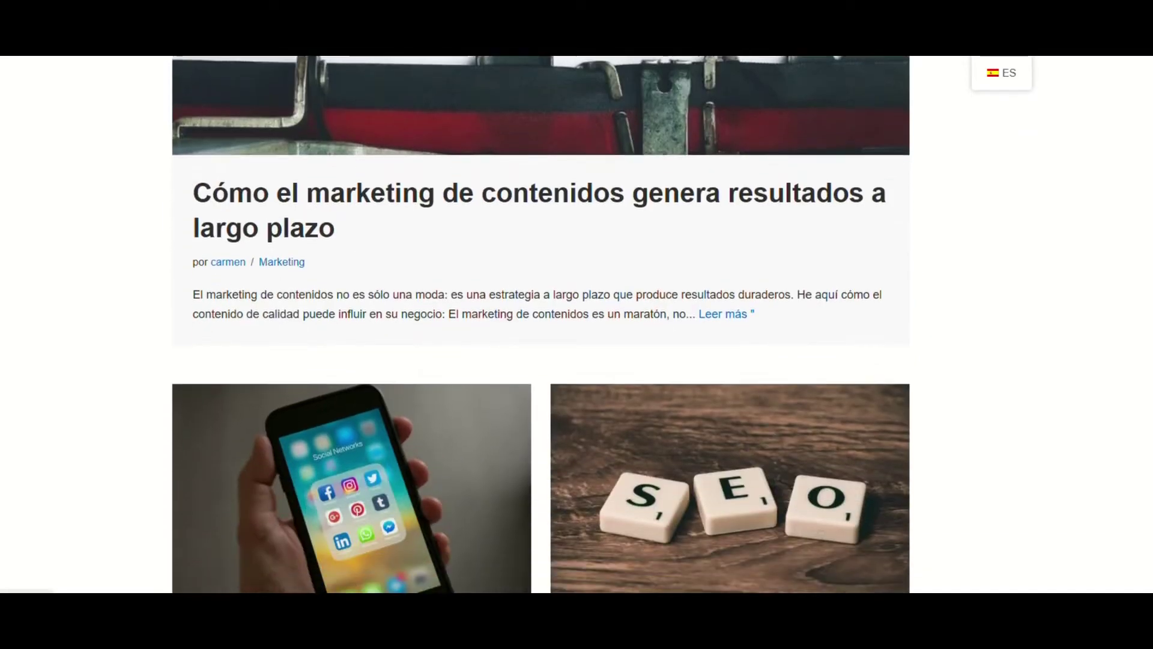
scroll(1004, 149, "down", 5)
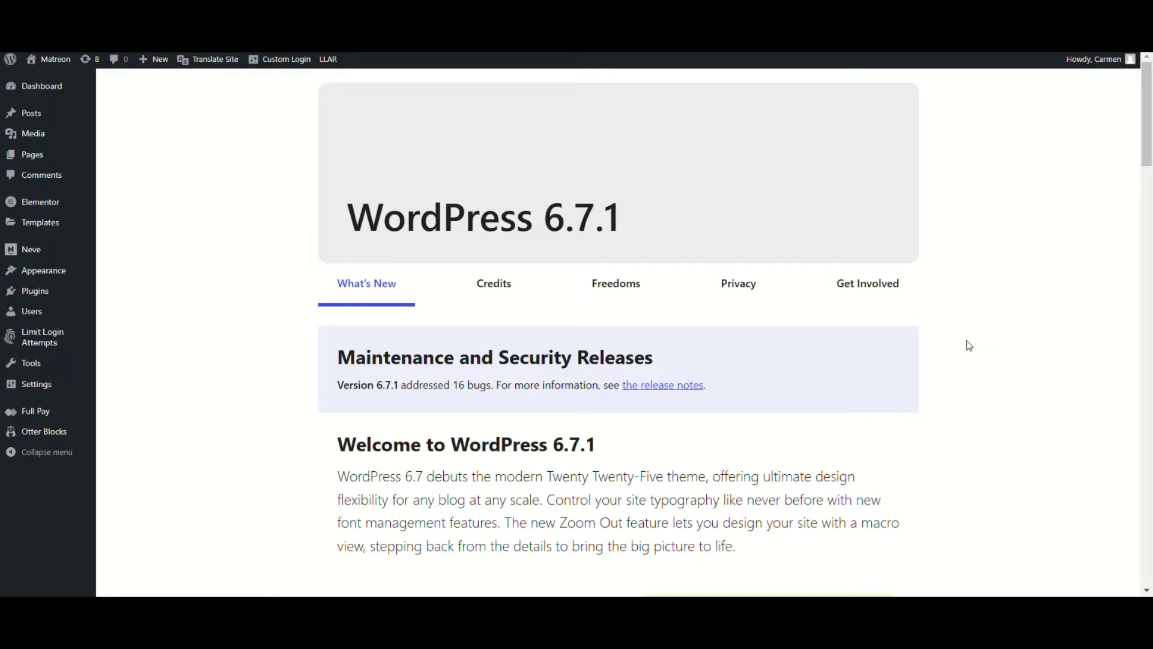
mouse_move(34, 383)
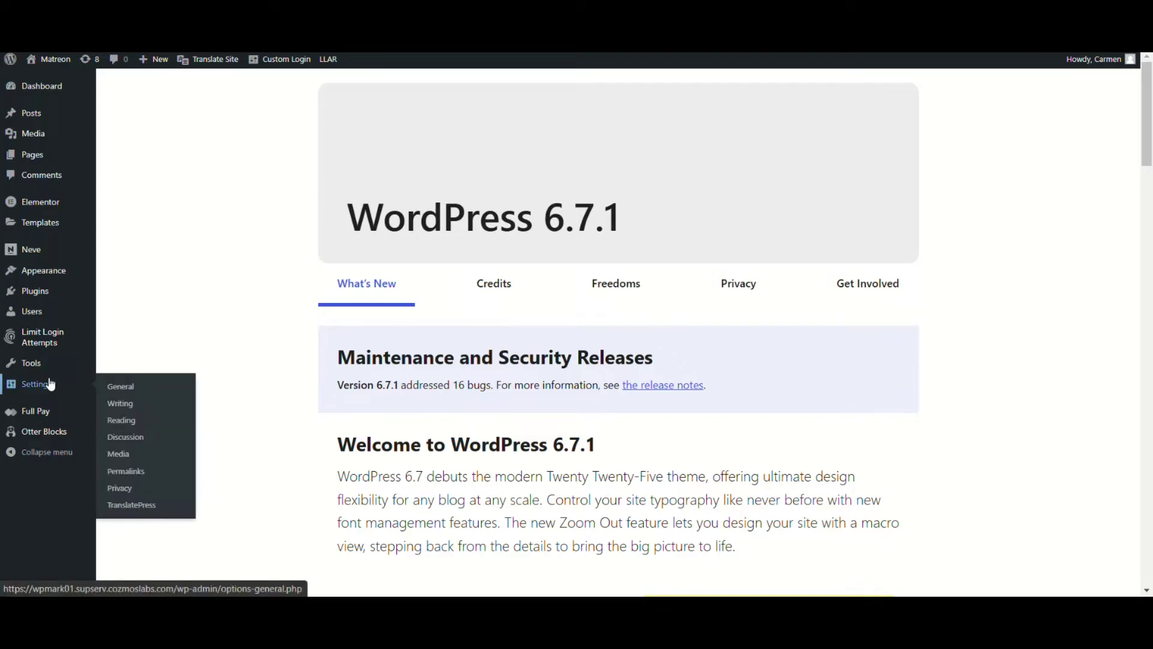
Step: Copy the key from the translatepress.com account page and activate it on the TranslatePress License tab
left_click(137, 505)
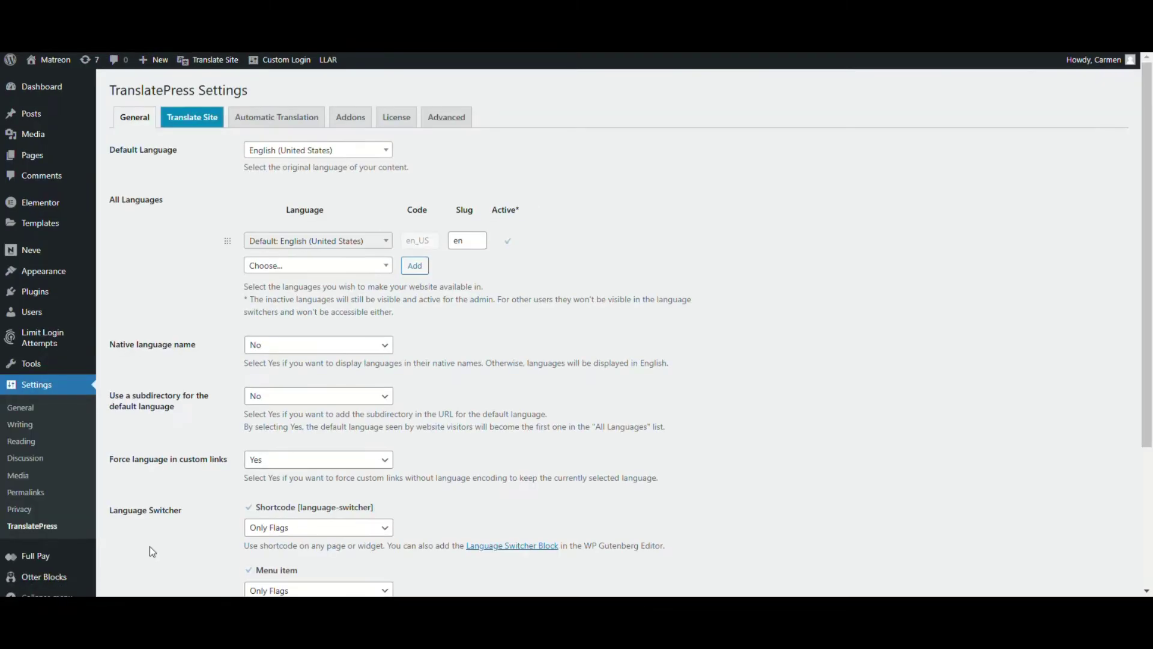
left_click(393, 118)
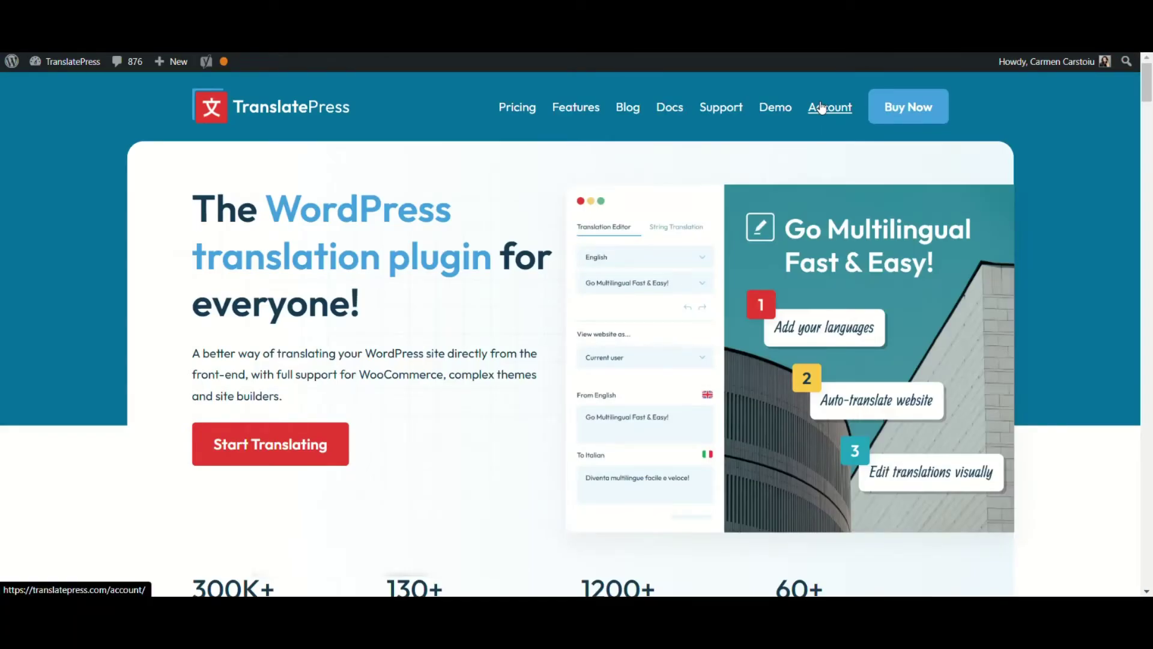
left_click(822, 108)
scroll(749, 357, "down", 2)
scroll(749, 358, "down", 2)
left_click(540, 323)
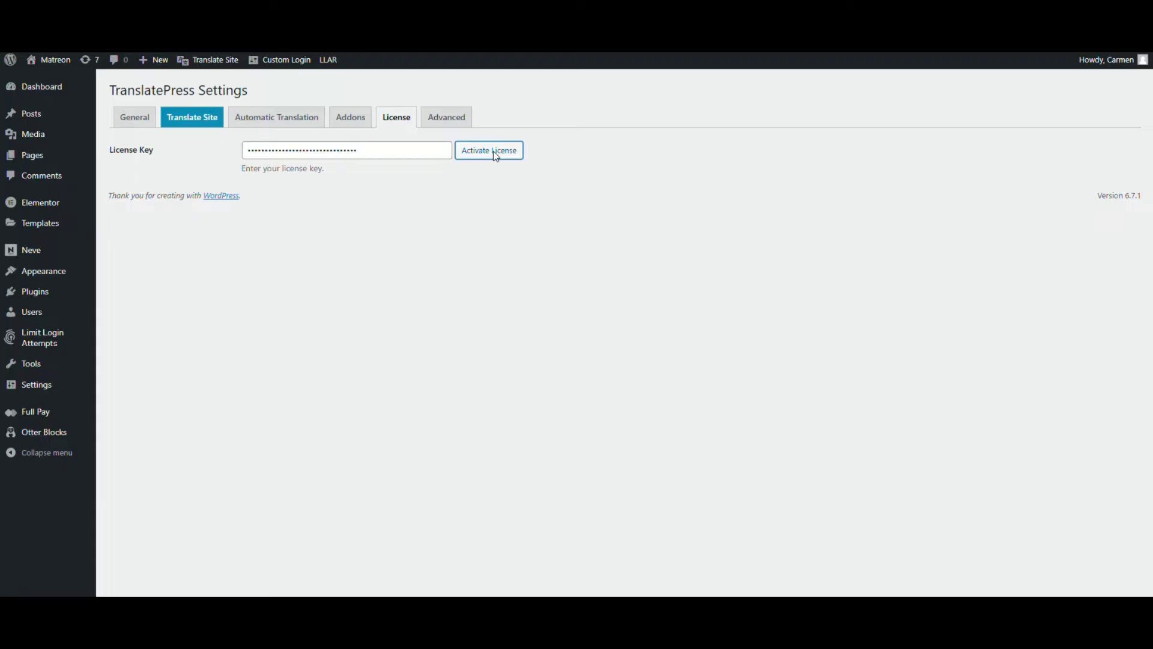
left_click(495, 152)
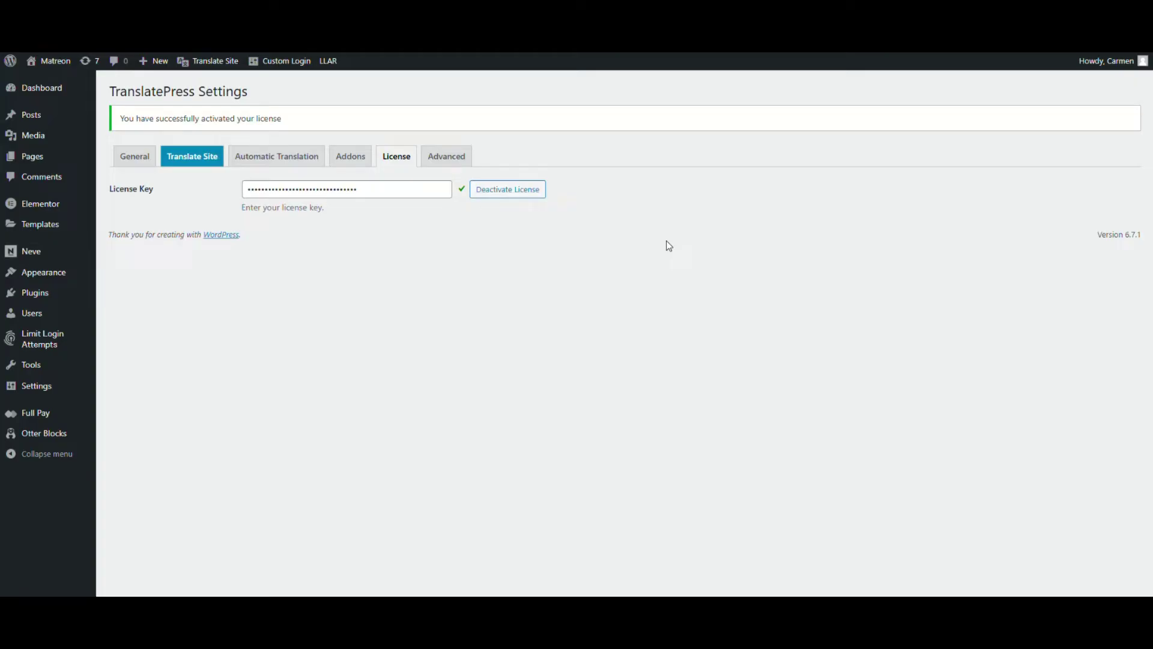
Step: Add Spanish (Spain) as a site language on the General tab
left_click(125, 161)
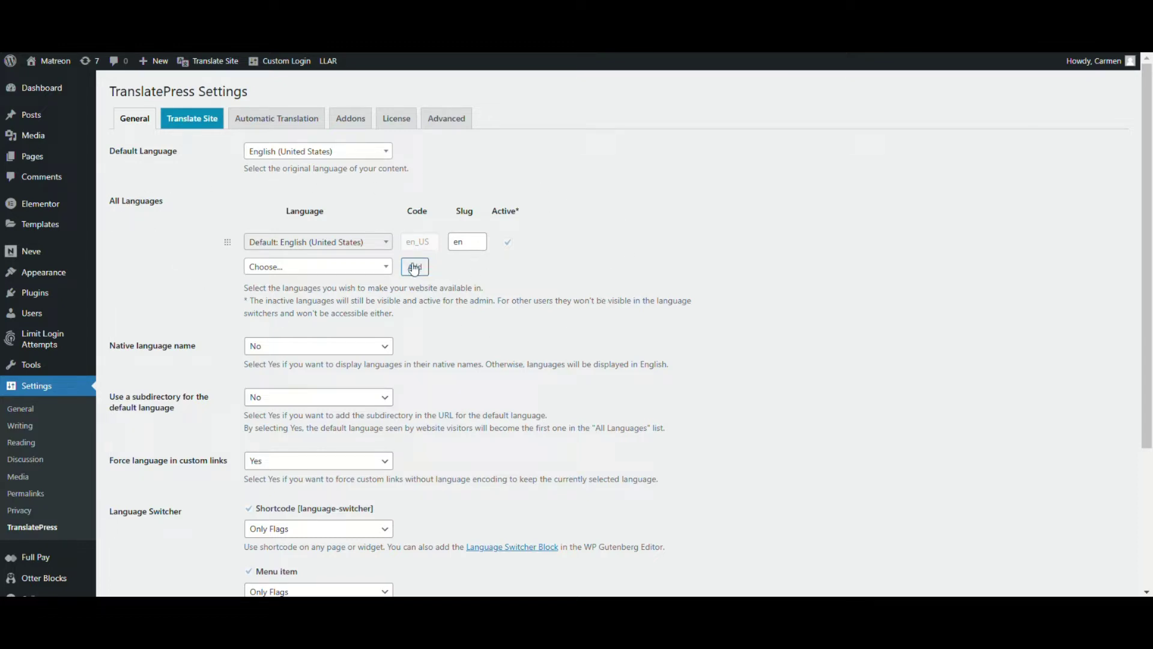
left_click(381, 268)
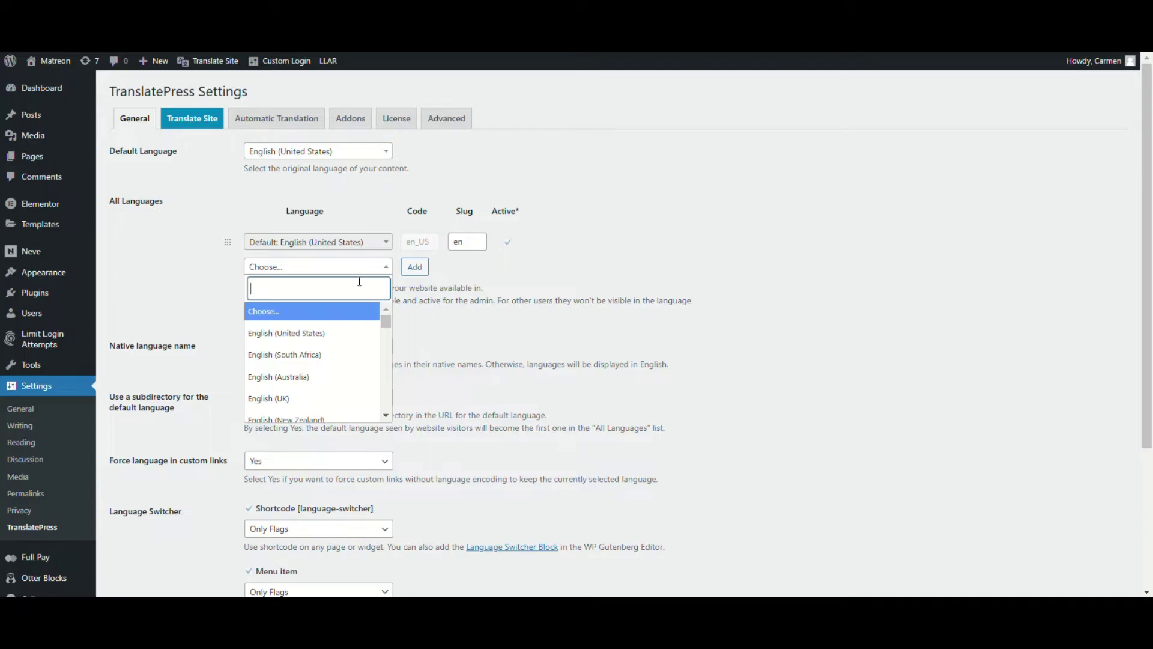
type("spanis")
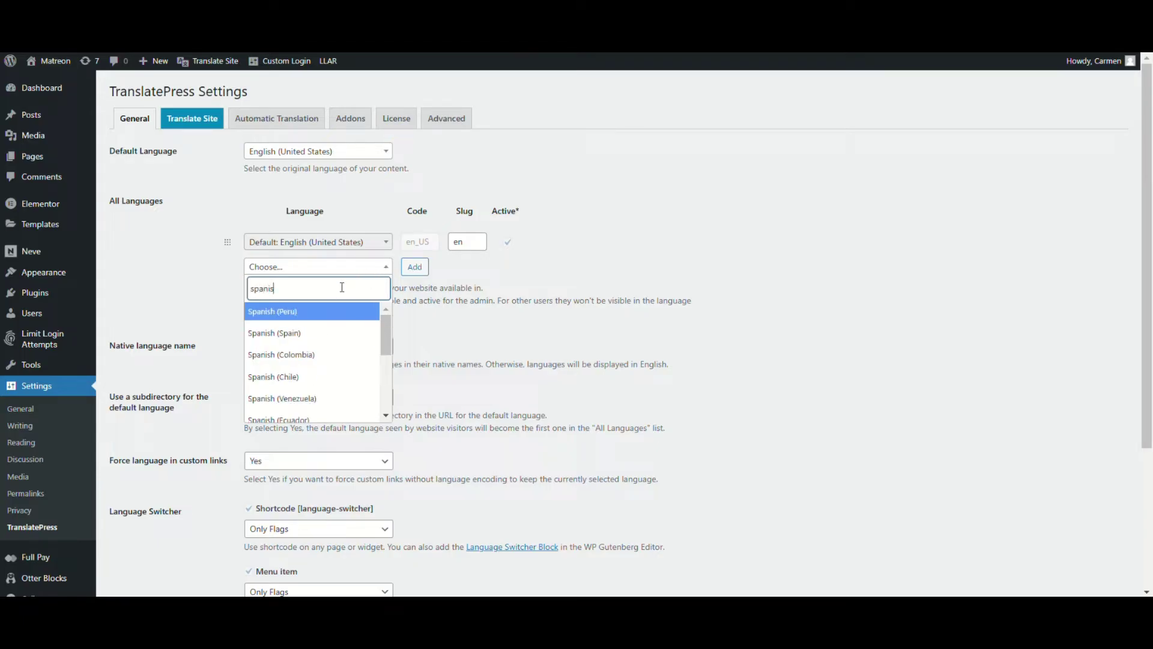
type("h")
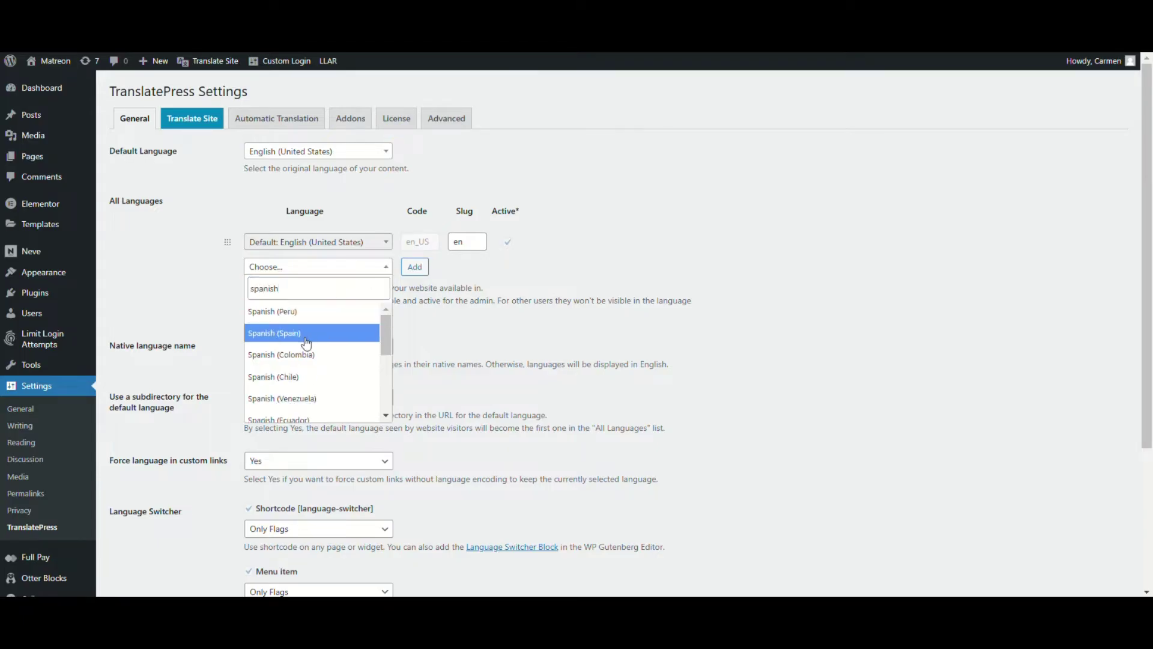
left_click(322, 330)
left_click(415, 271)
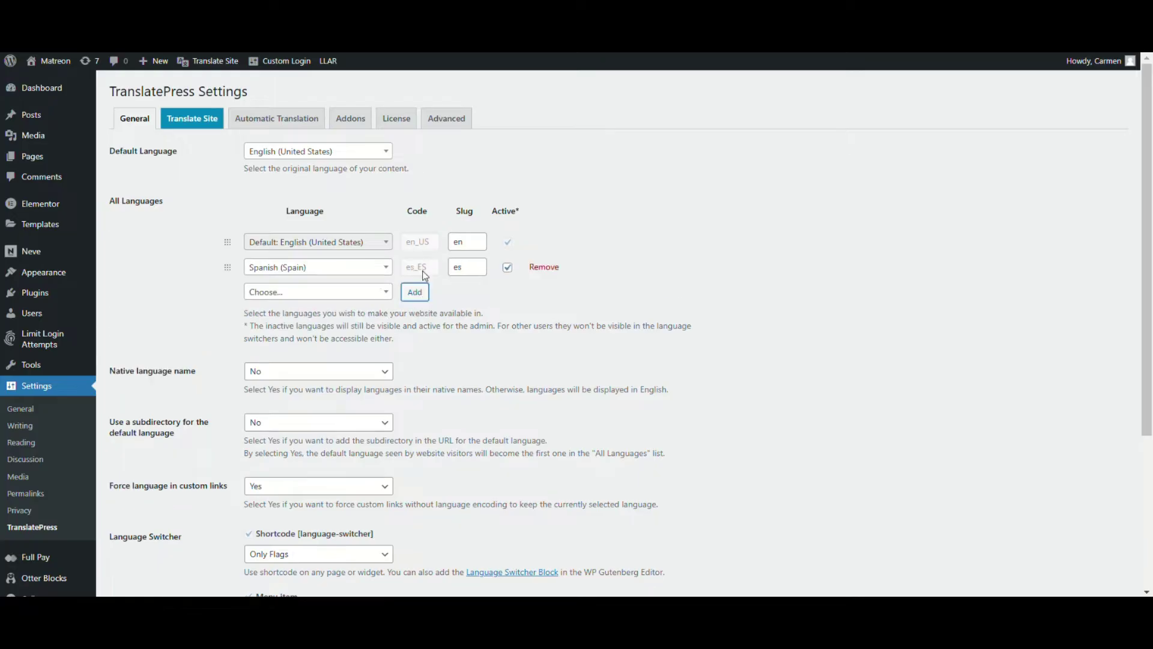
Step: Add French (France) as a site language and save the changes
left_click(289, 294)
type("french")
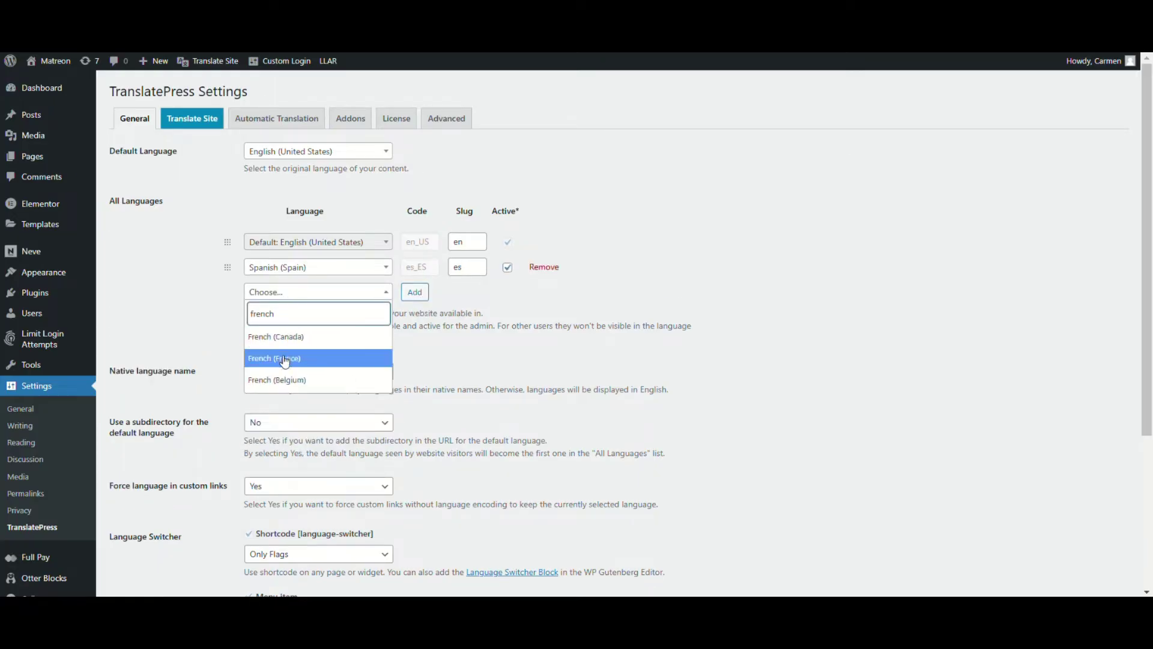
left_click(287, 358)
left_click(414, 293)
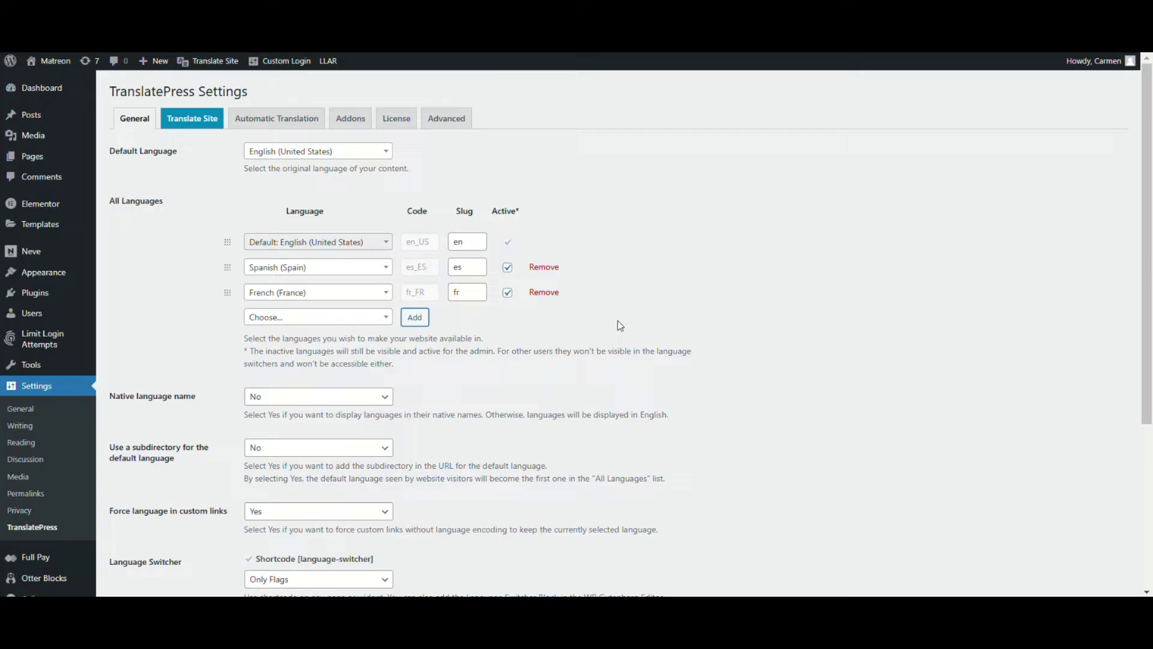
scroll(648, 329, "down", 1)
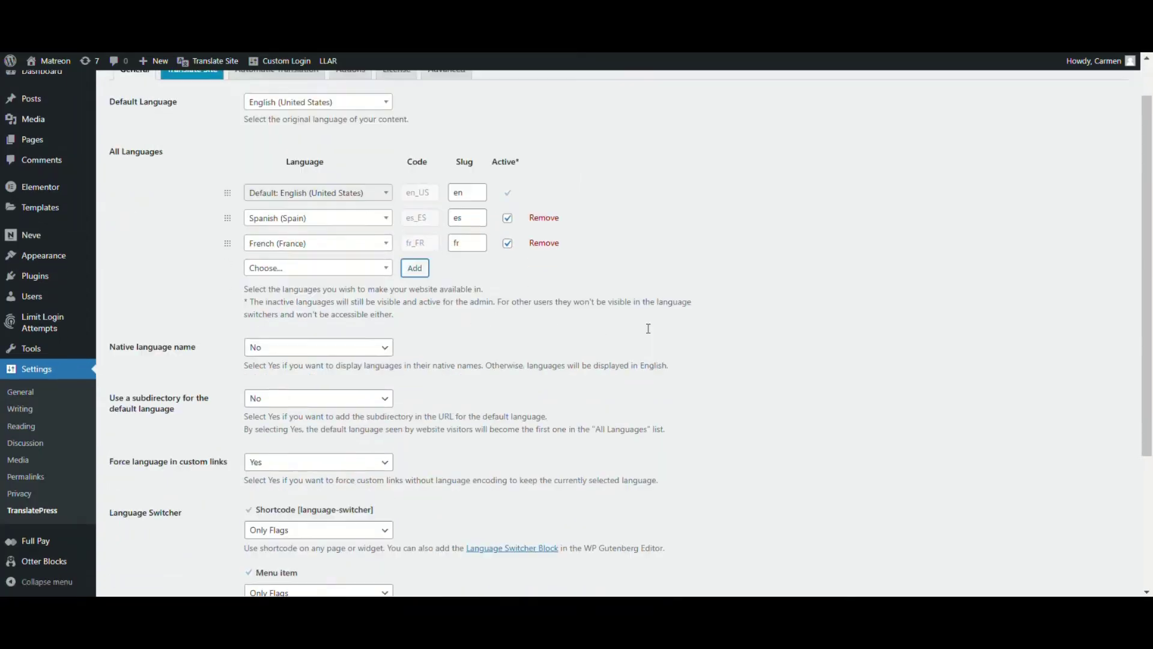
scroll(648, 329, "down", 4)
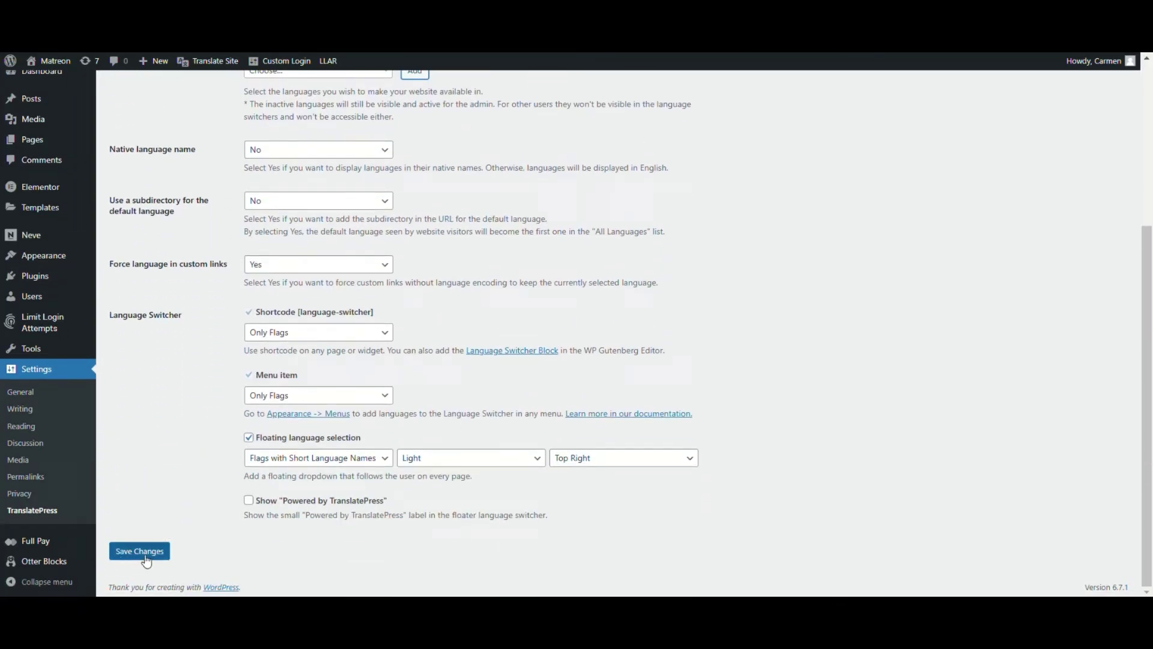
left_click(146, 552)
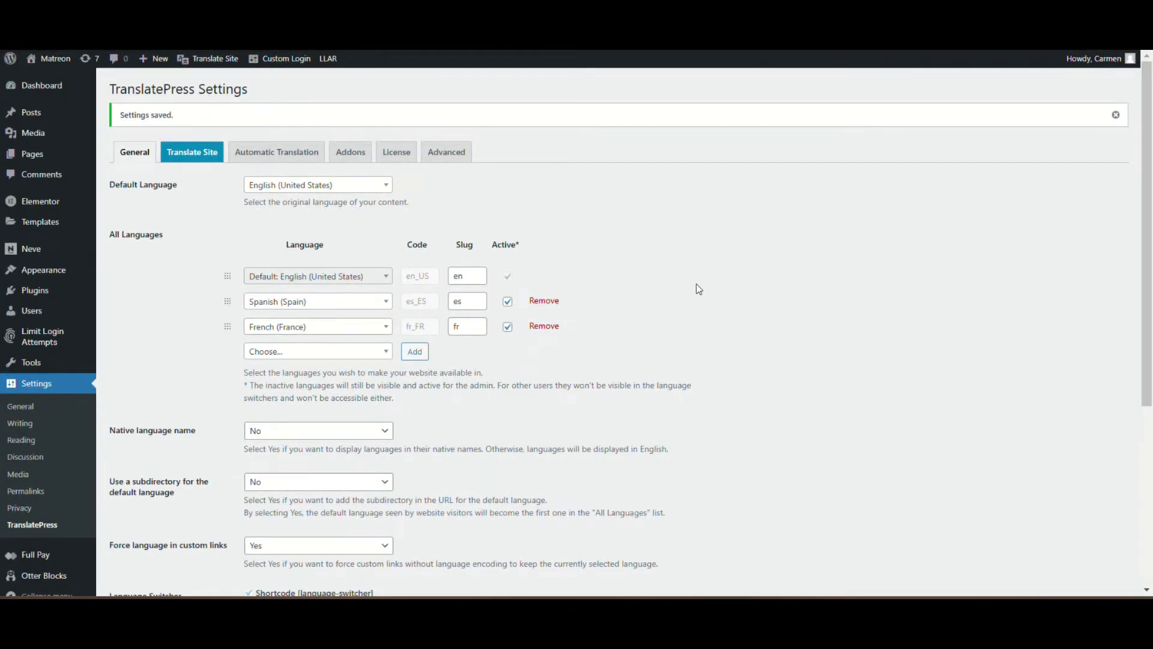
Step: Set Enable Automatic Translation to Yes on the Automatic Translation tab and save
left_click(274, 157)
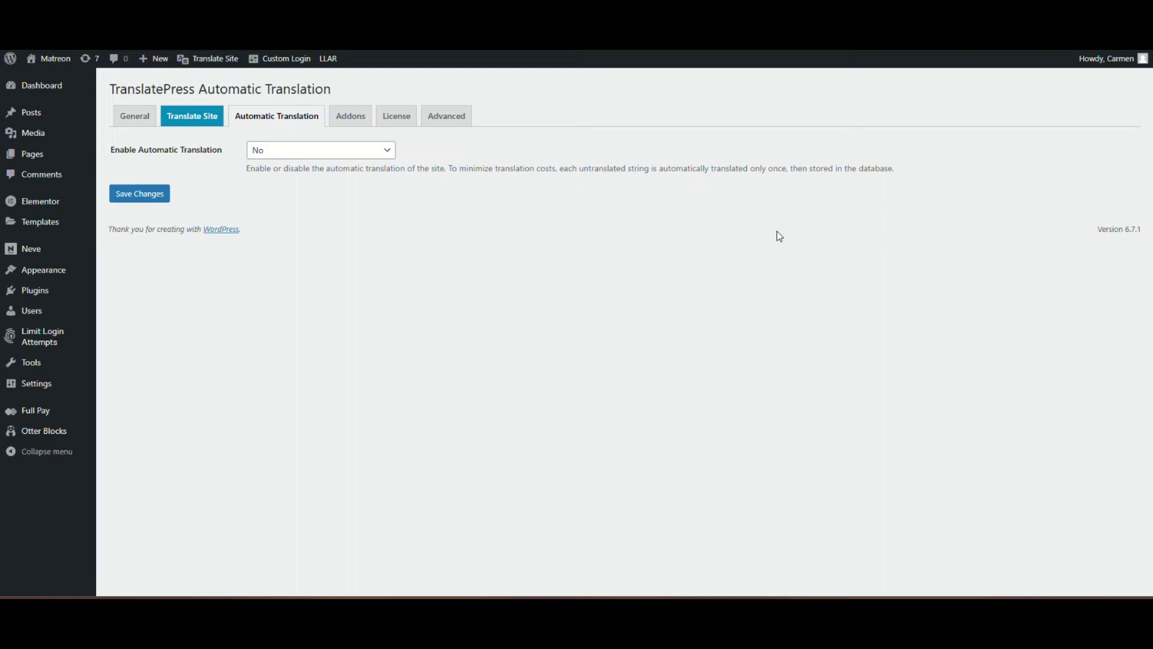
left_click(381, 149)
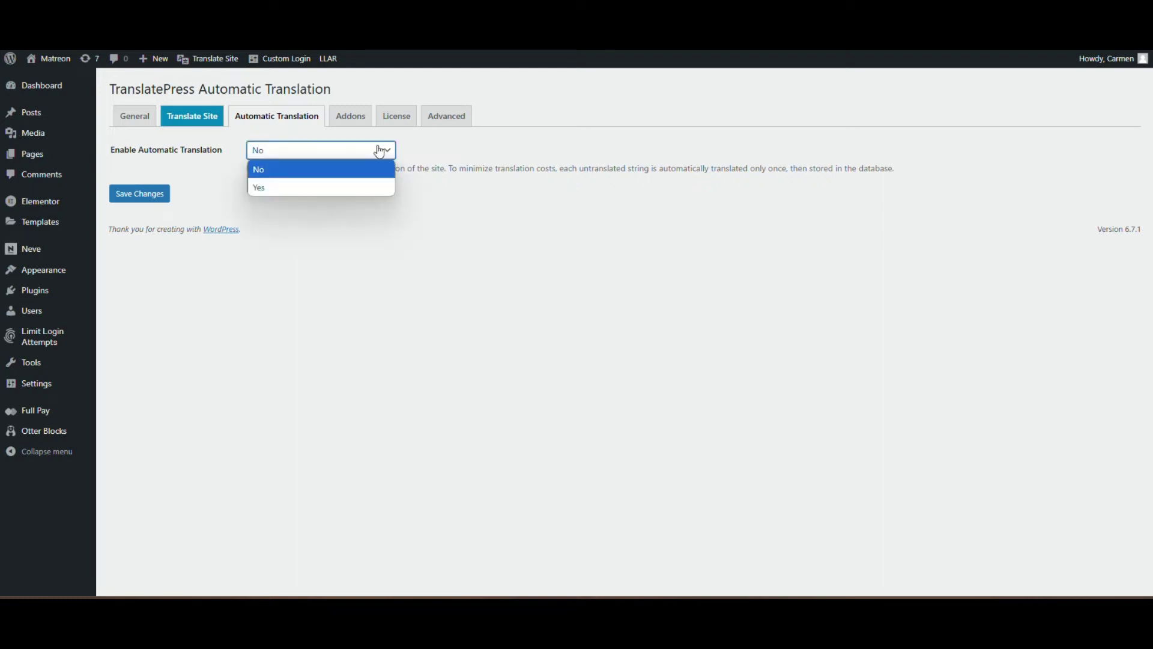
left_click(339, 188)
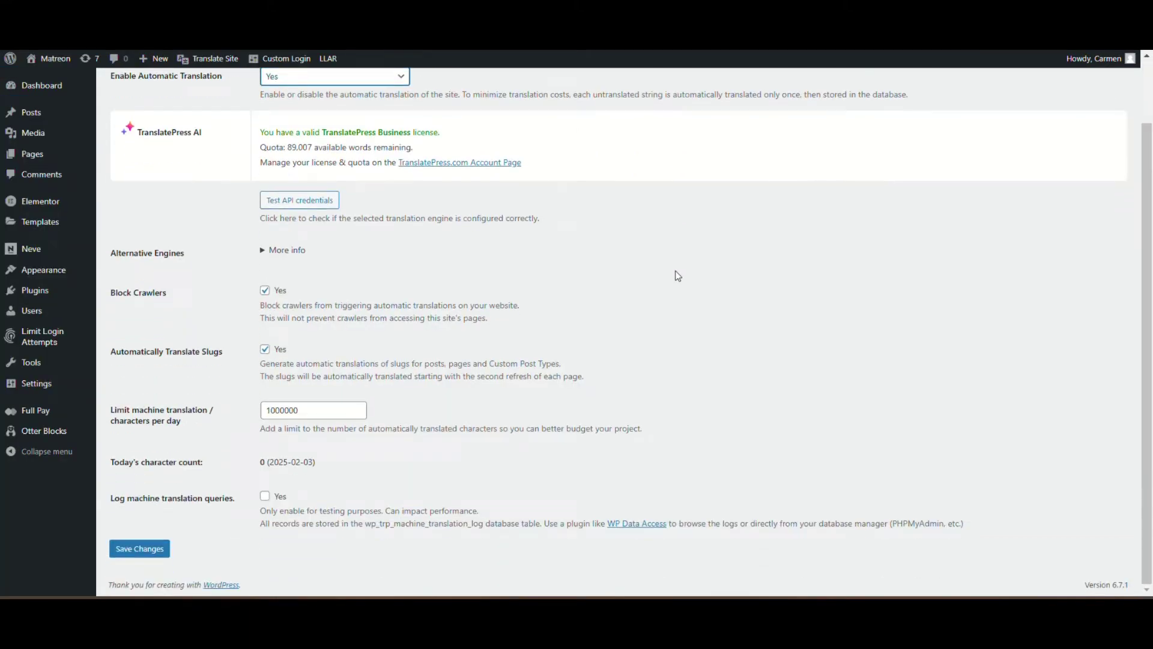
left_click(141, 549)
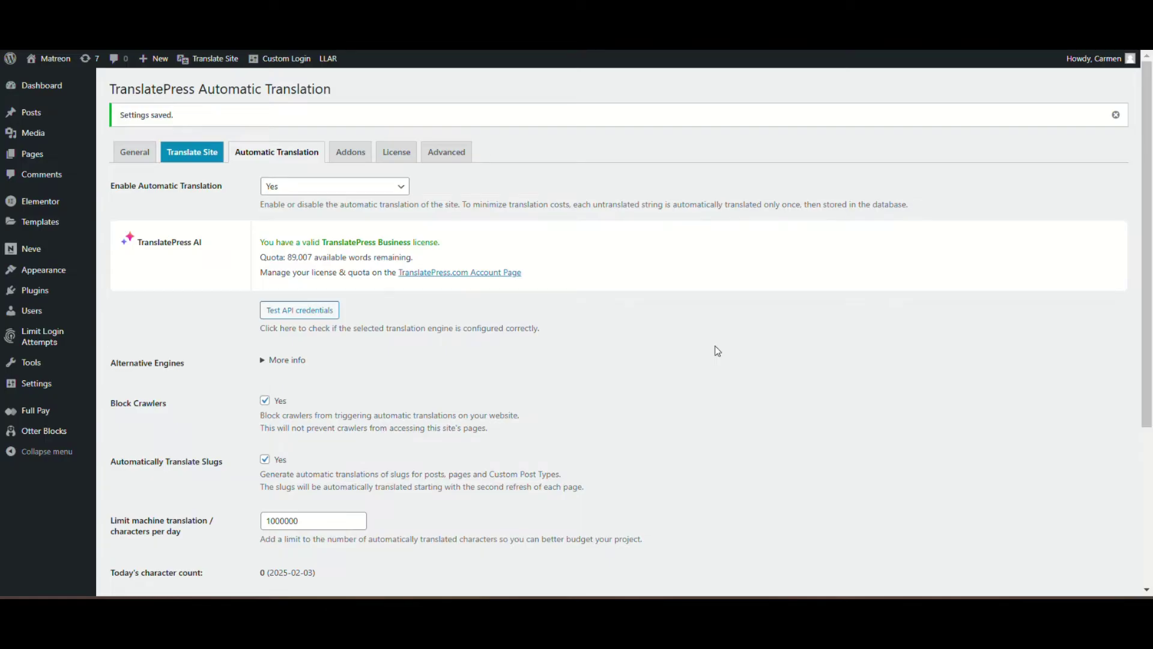
mouse_move(1000, 91)
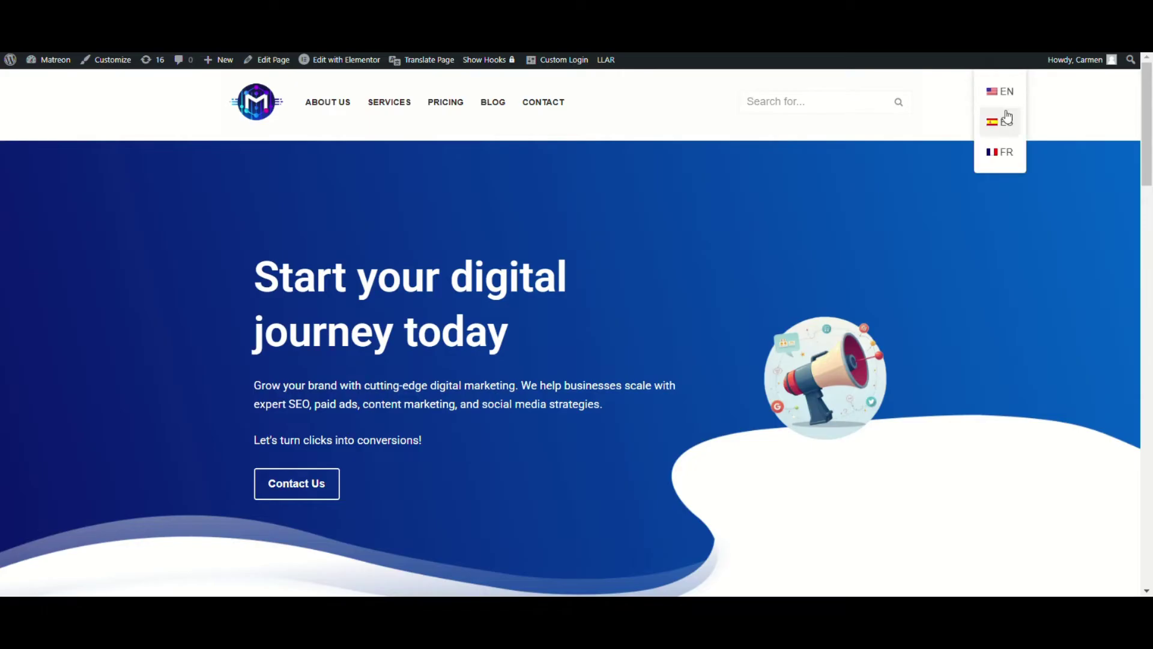
Step: View the homepage in French, scroll through it, then open the Blogue page
left_click(1004, 153)
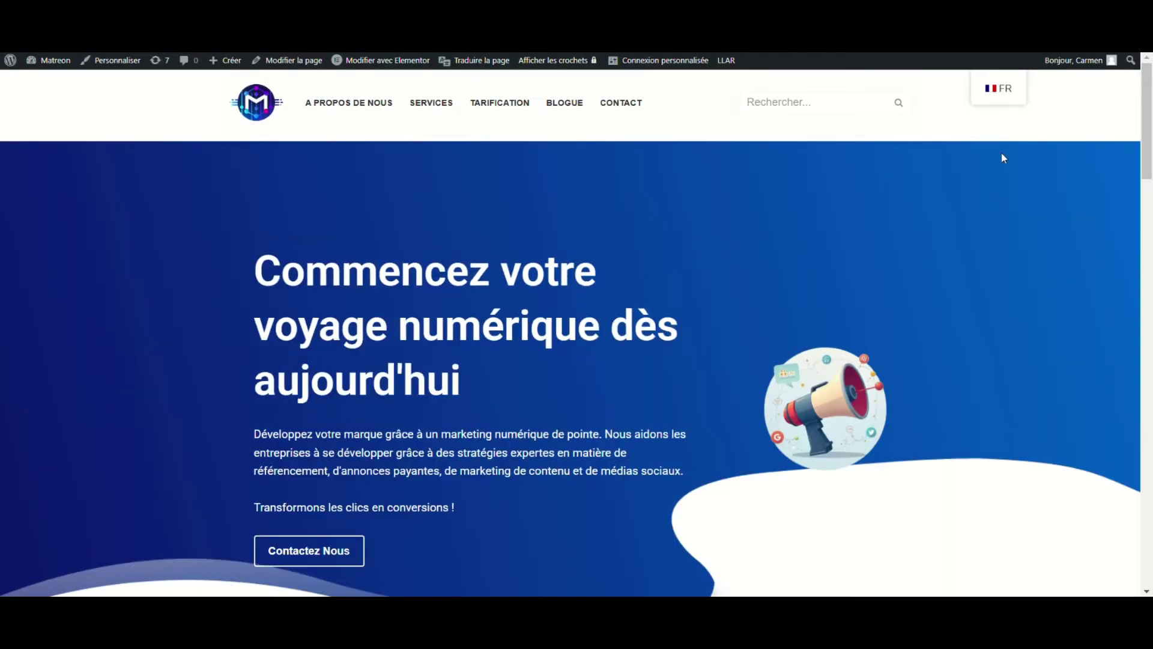
left_click_drag(1150, 108, 1149, 343)
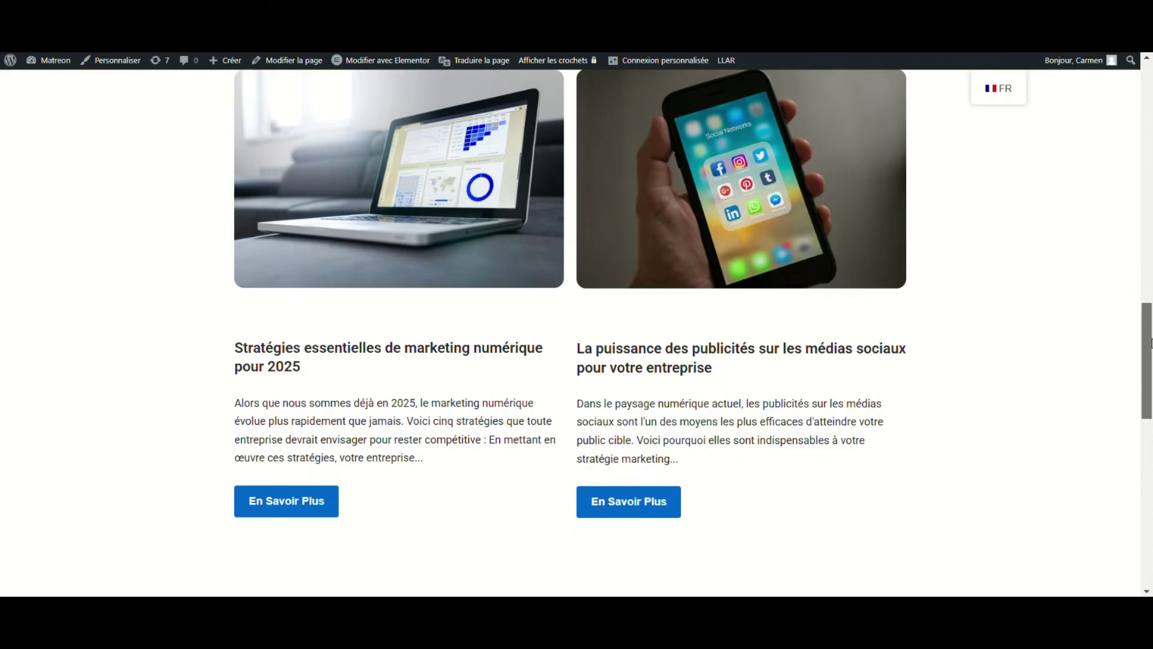
left_click_drag(1150, 343, 1149, 103)
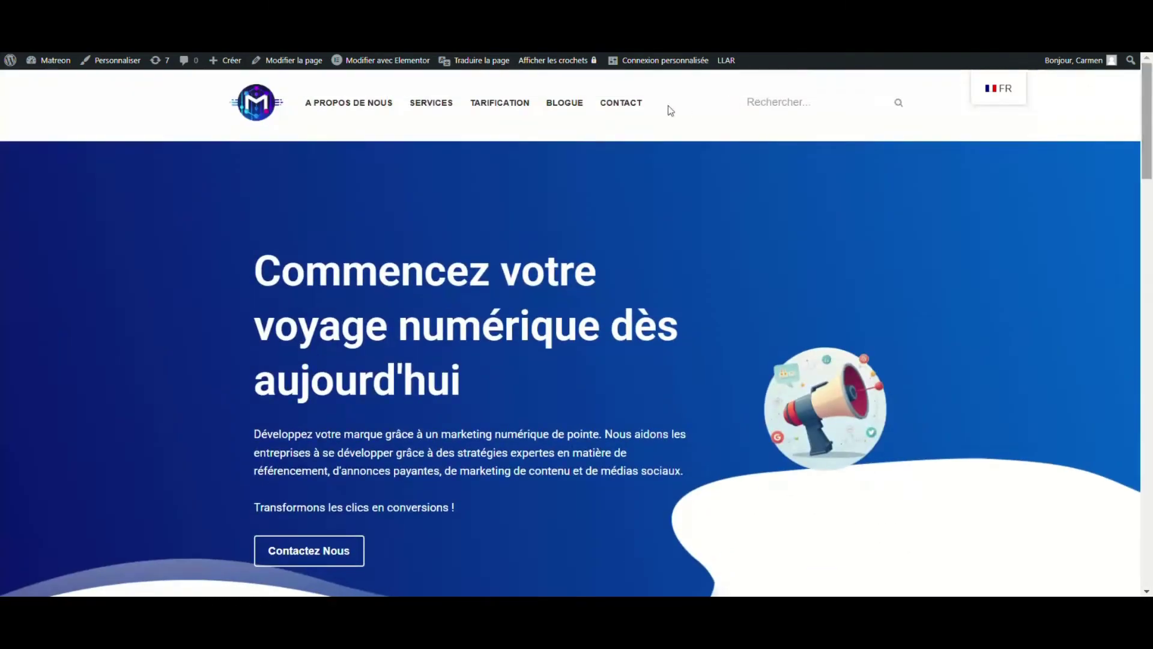
left_click(551, 104)
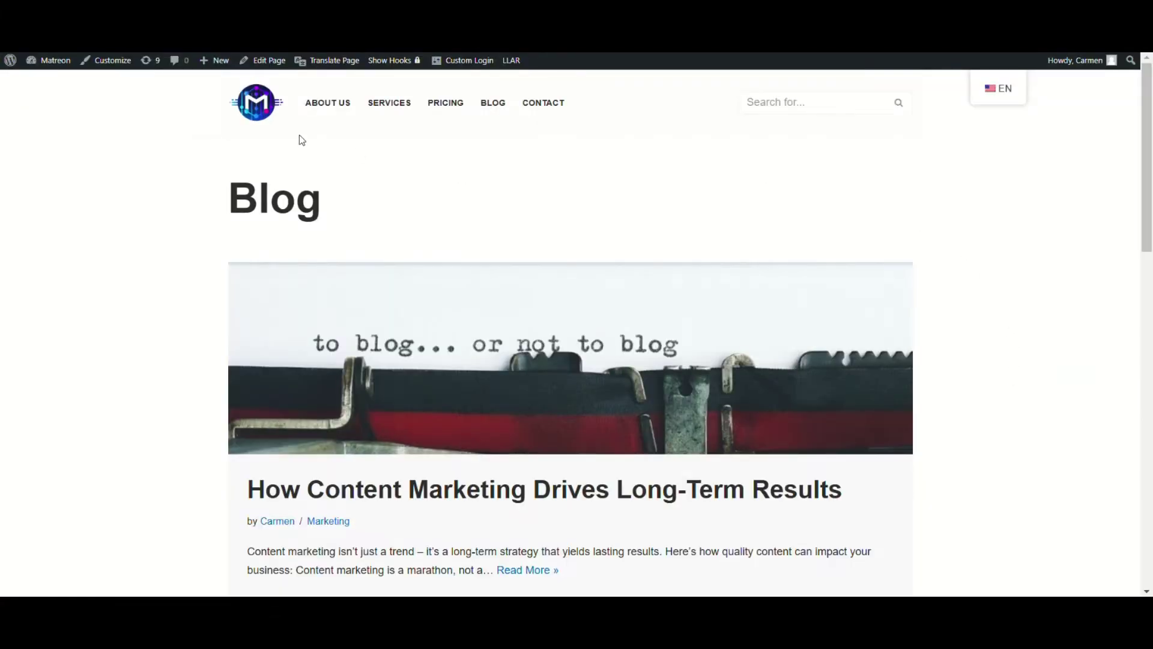
Step: Change the Spanish hero heading to 'Comience hoy mismo su viaje online' and save it
left_click(248, 104)
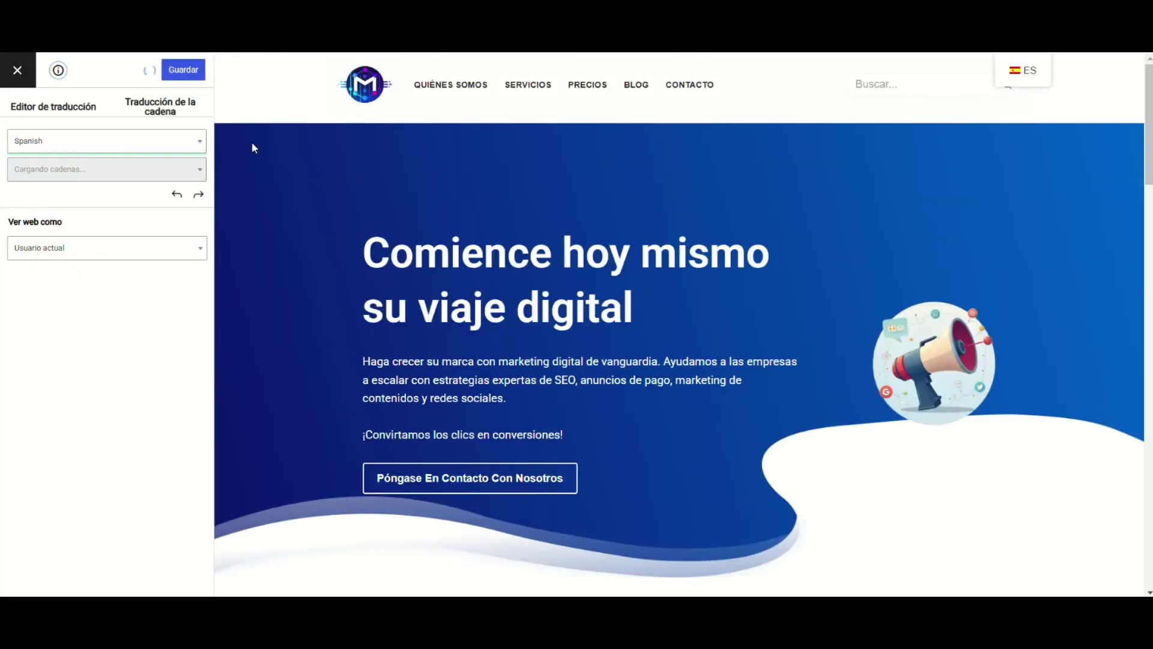
mouse_move(505, 270)
left_click(345, 245)
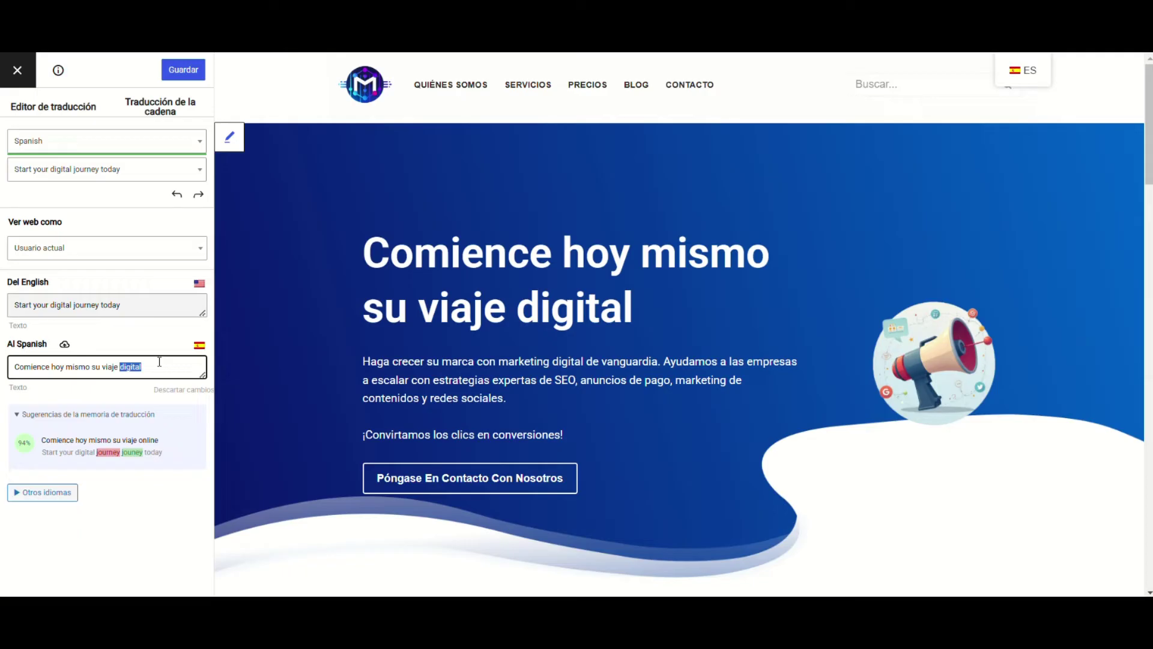
type("online")
left_click(201, 69)
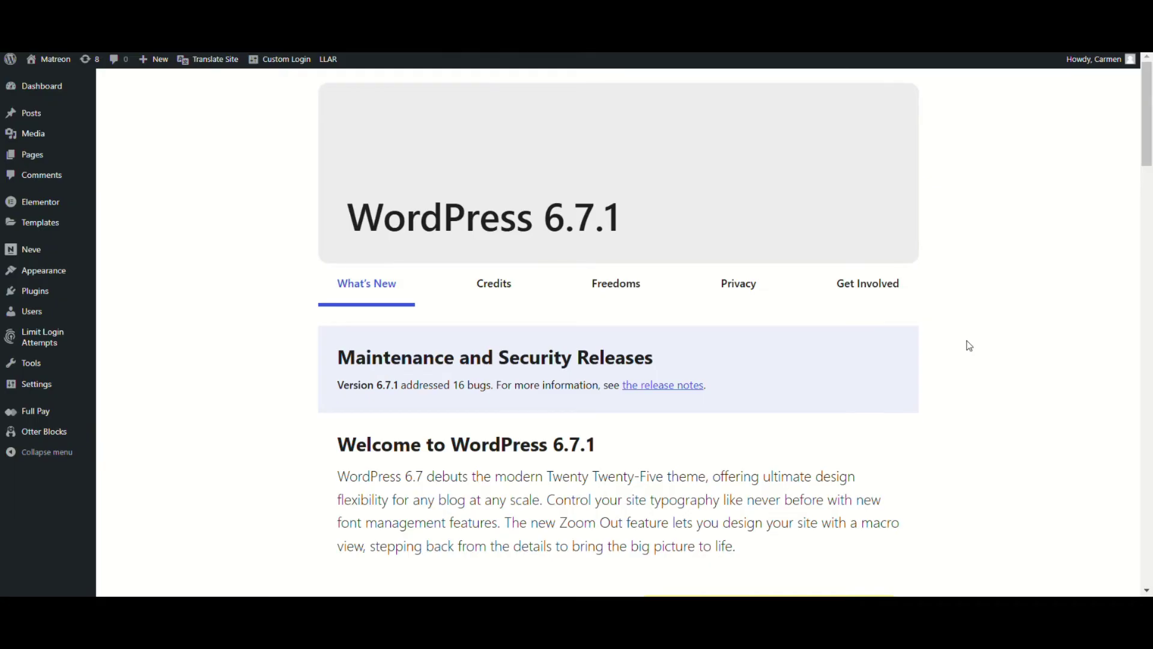
mouse_move(36, 384)
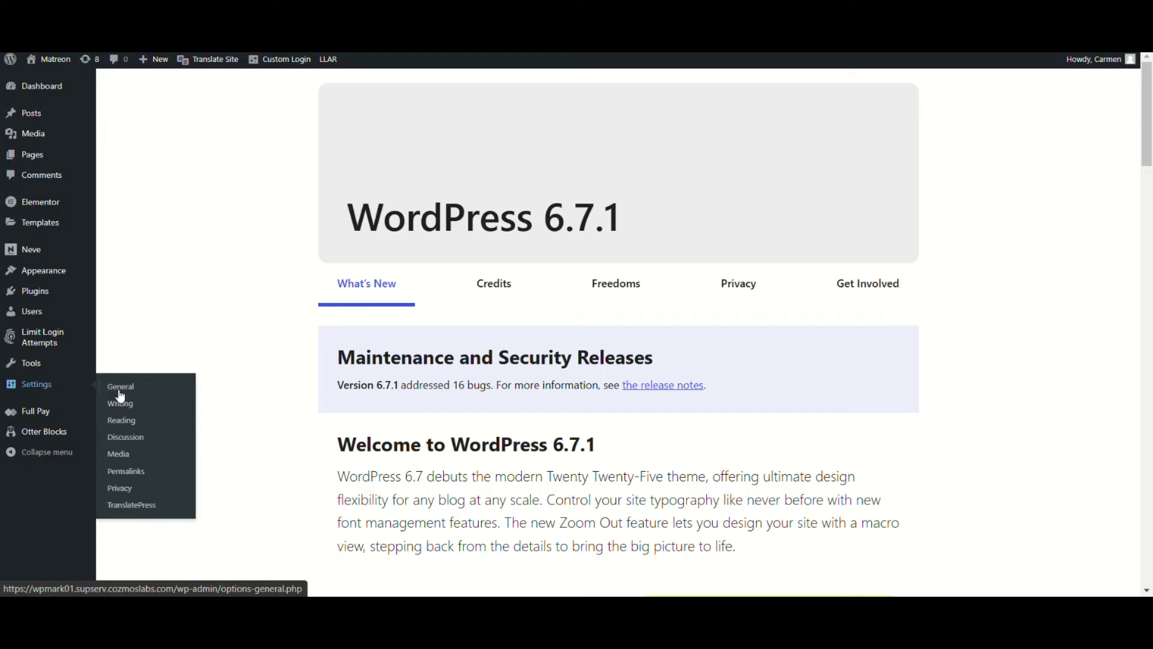
Step: Choose Google Translate v2 as the alternative engine under Automatic Translation settings
left_click(133, 508)
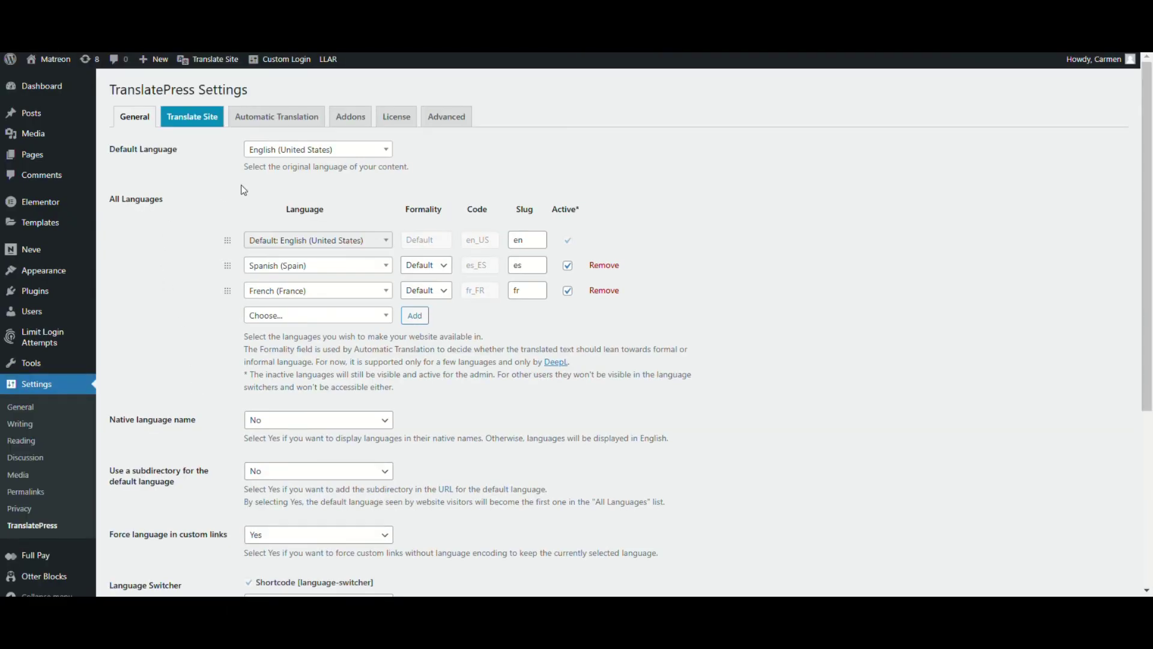
left_click(287, 123)
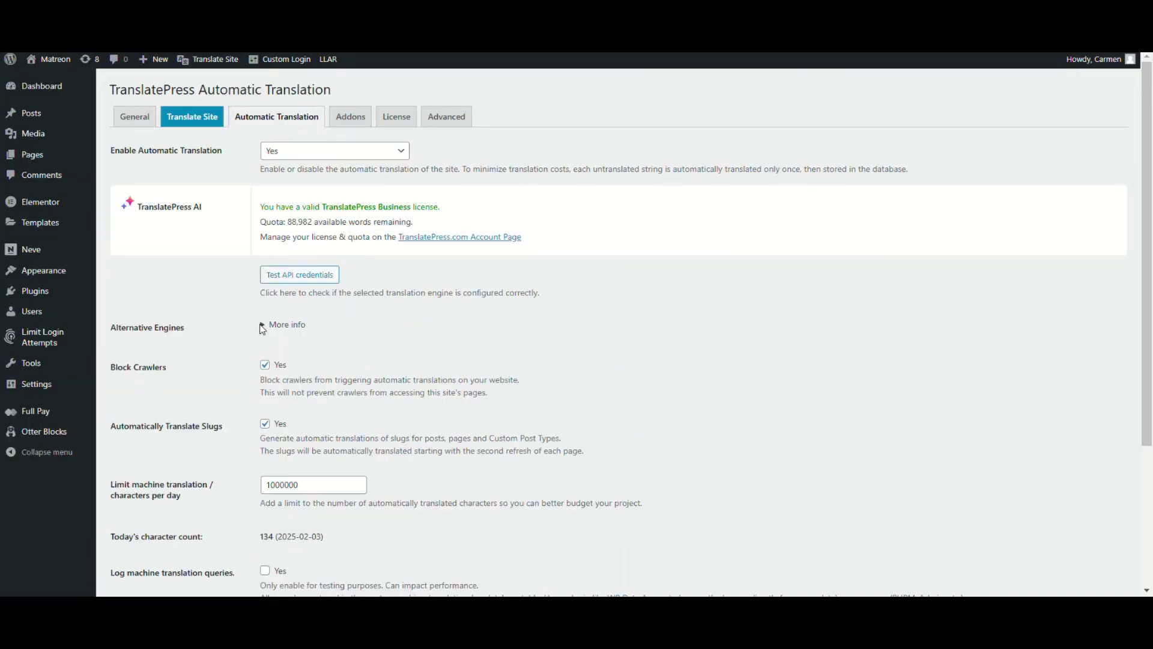
left_click(262, 326)
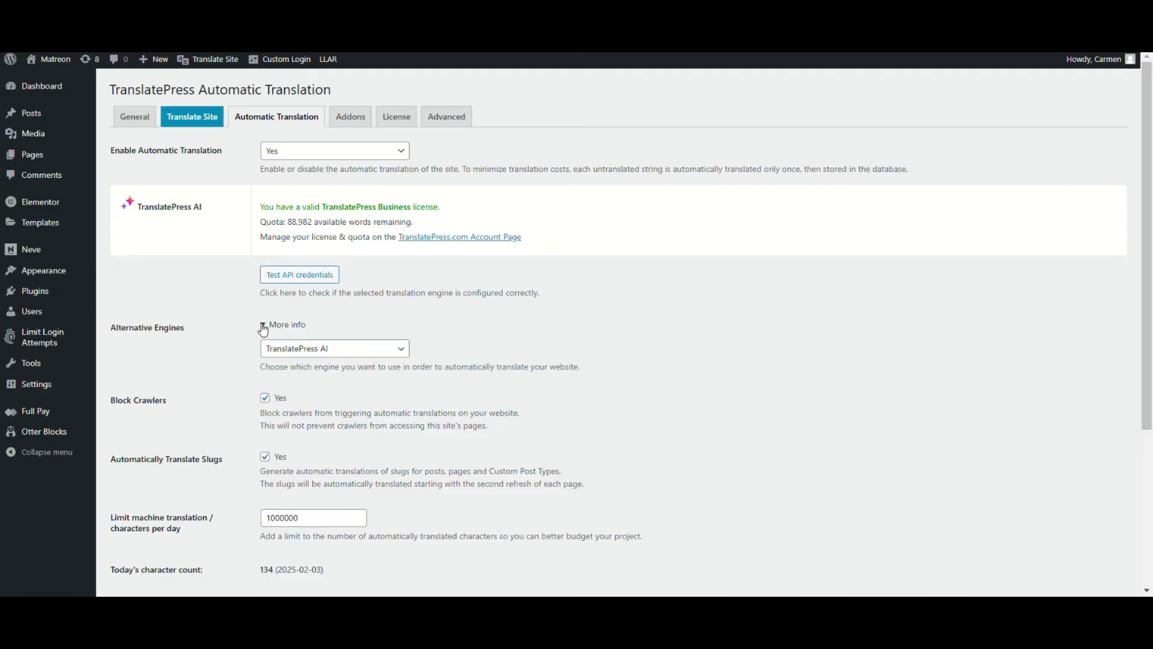
left_click(403, 354)
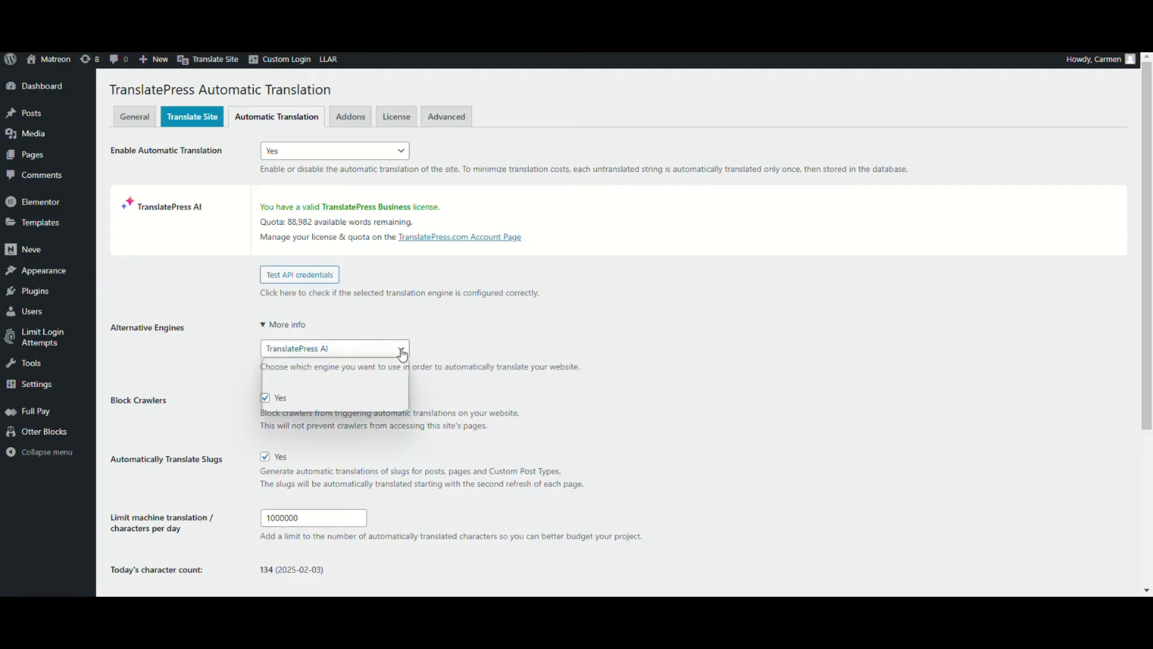
left_click(316, 383)
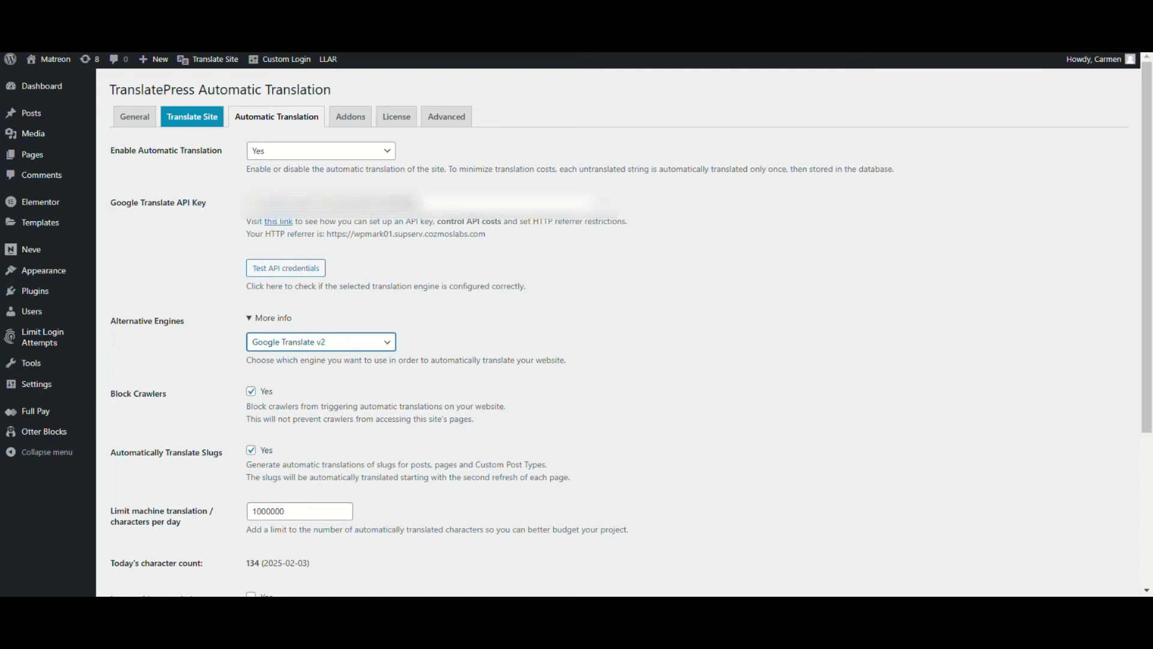
key("ctrl+a")
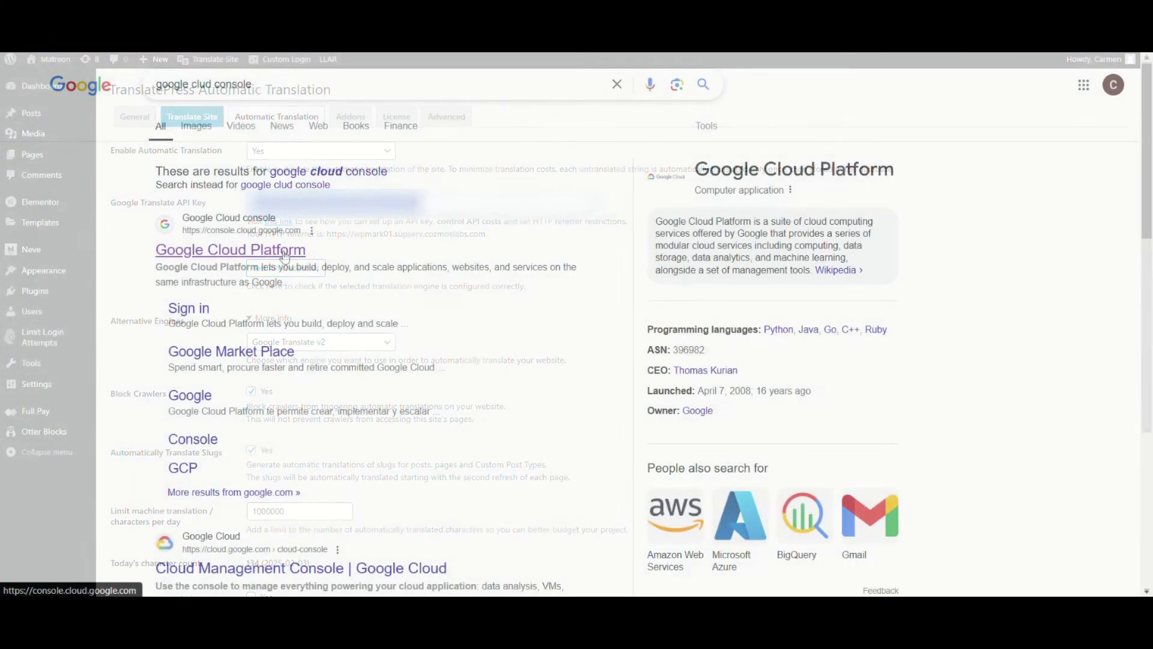
left_click(284, 253)
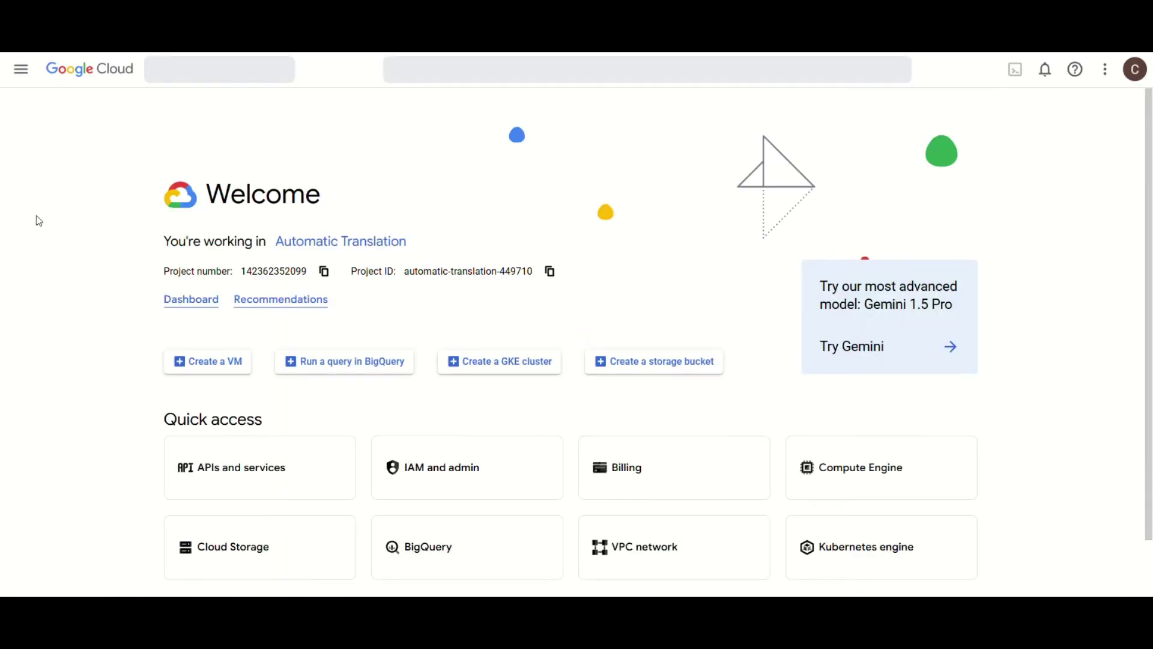
Step: Create a new TranslatePress project in Google Cloud Console and switch to it
left_click(201, 73)
left_click(798, 128)
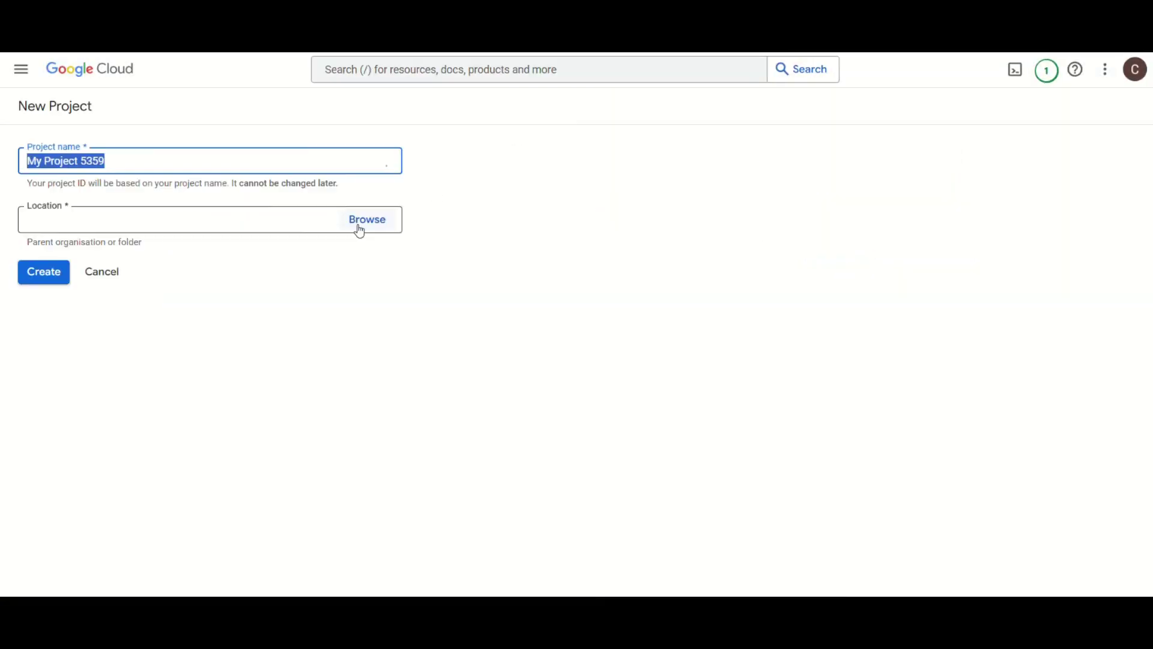
type("TranslatePress Google t")
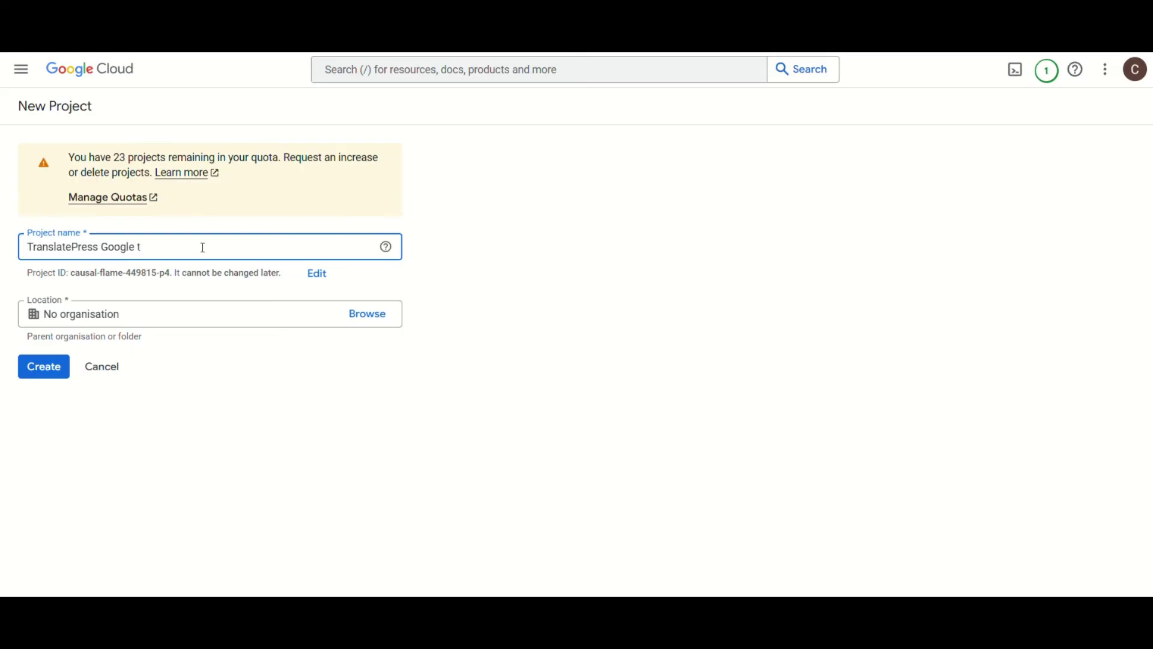
key("BackSpace")
type("T")
key("Return")
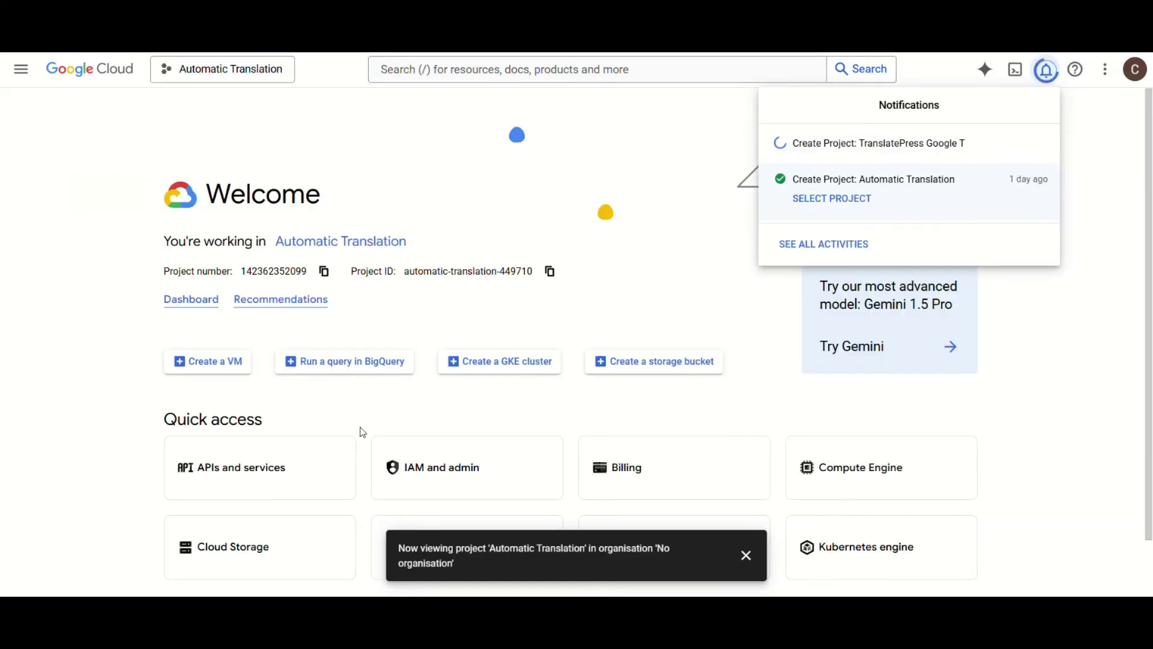
left_click(229, 69)
left_click(409, 242)
Step: Search the API Library for 'google translate' and open Cloud Translation API
left_click(21, 69)
left_click(77, 224)
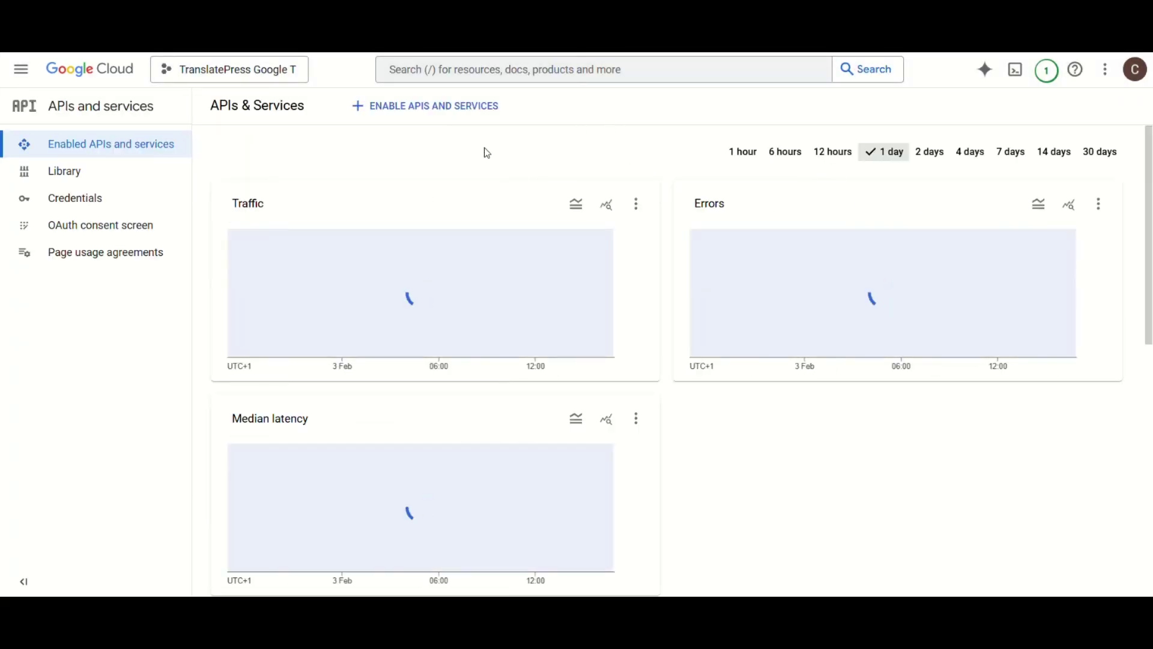
left_click(90, 170)
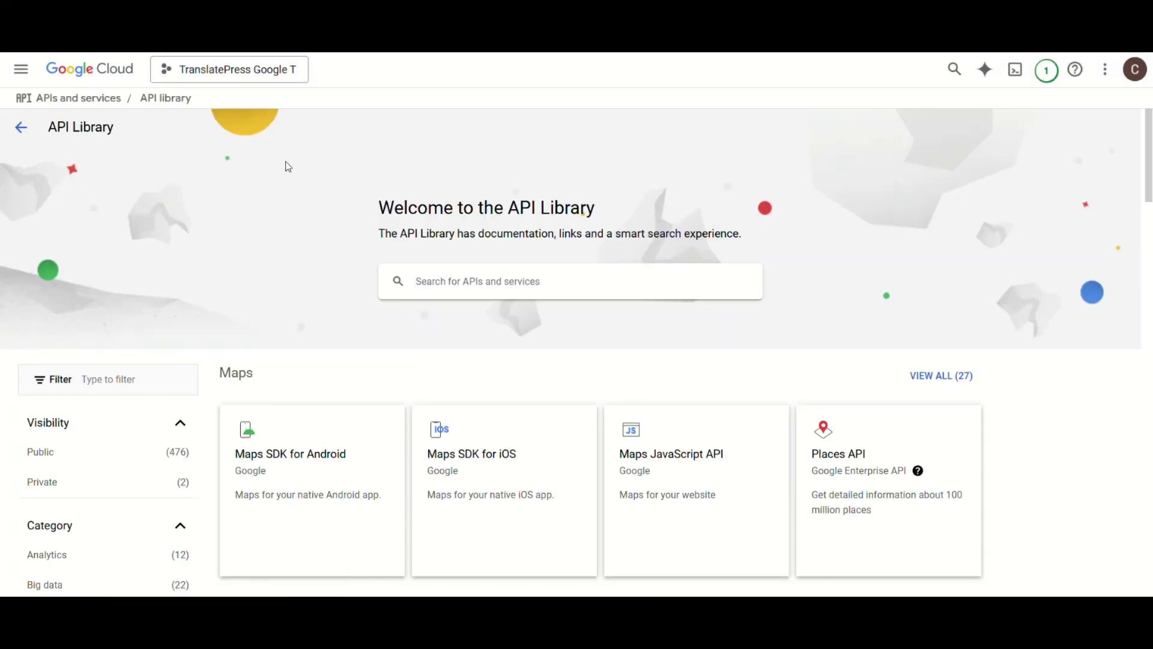
type("google translate")
key("Return")
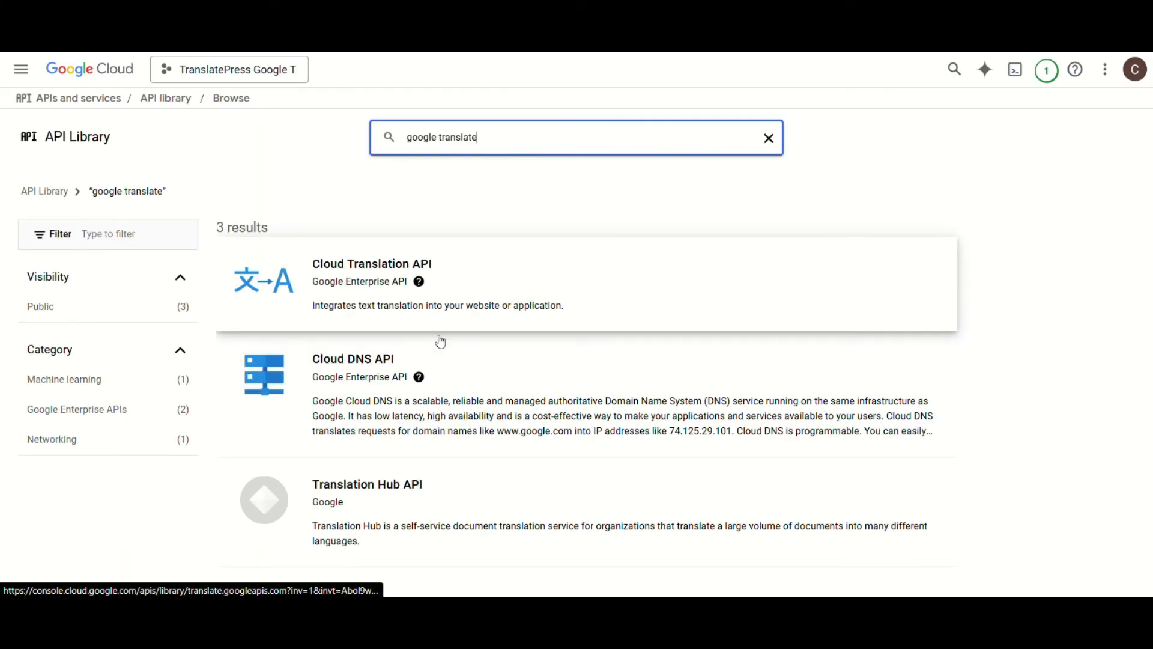
left_click(458, 273)
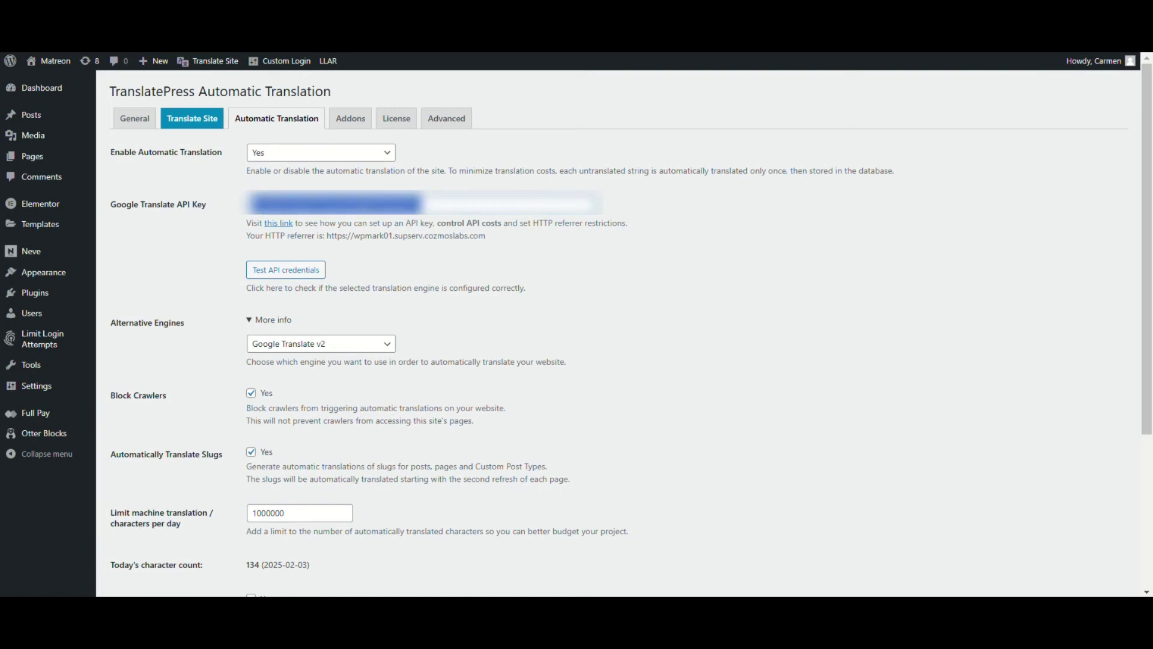
Step: Save the Automatic Translation tab with Google Translate v2 and its API key
scroll(640, 307, "down", 5)
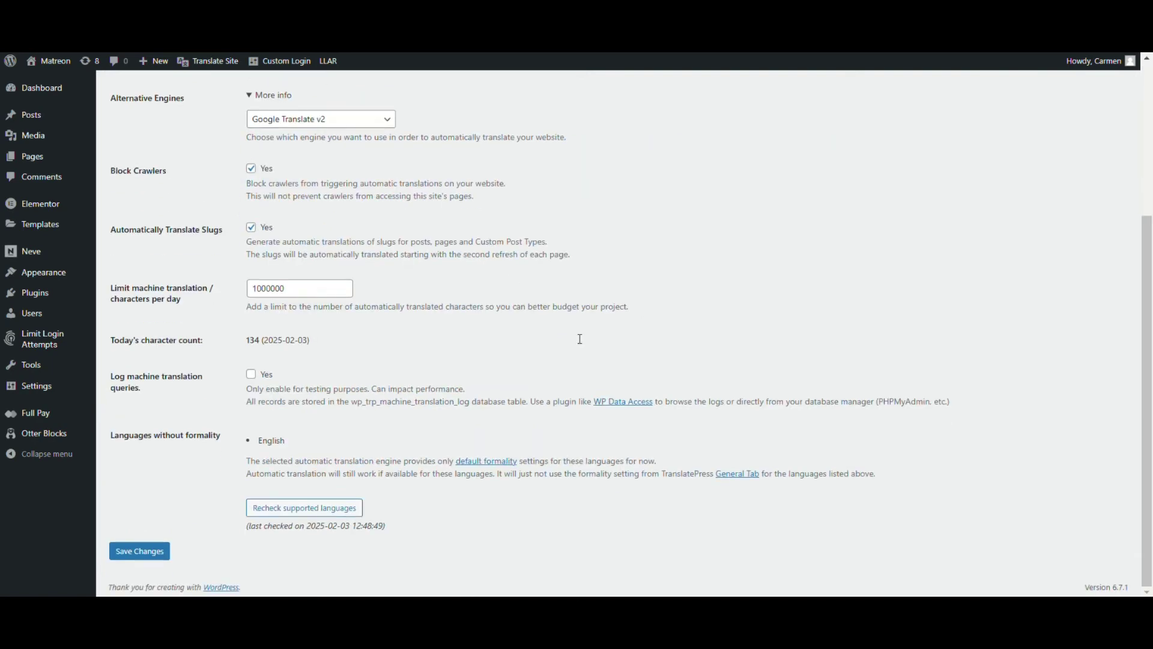
left_click(135, 558)
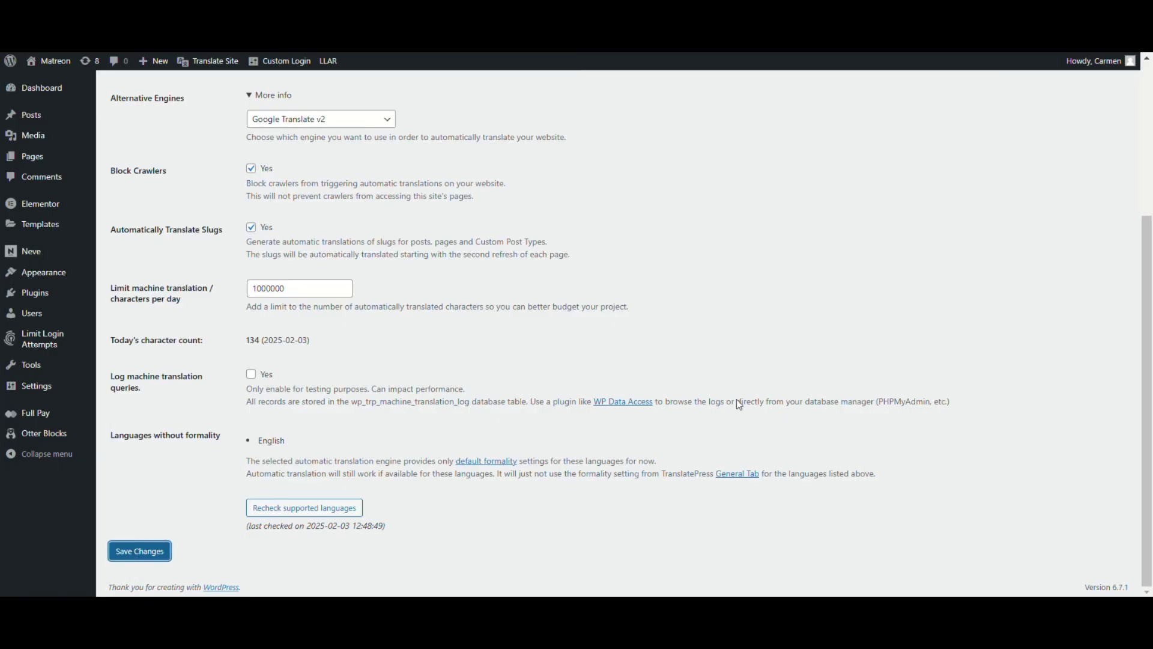